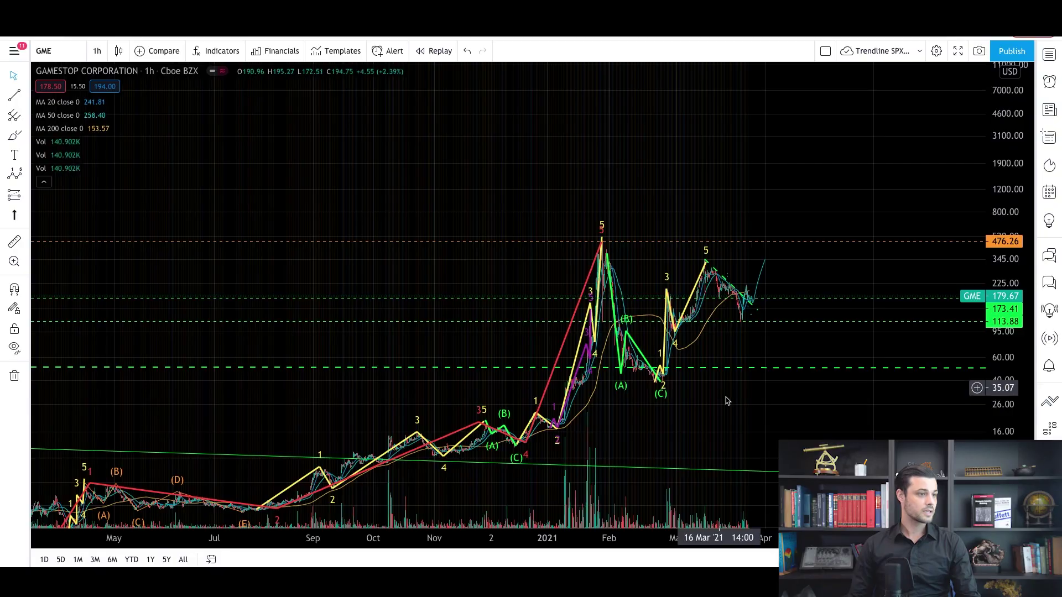
Step: Delete the curved price projection line drawn after the latest candles on the GME chart
{"action": "left_click", "coordinate": [96, 51]}
{"action": "left_click", "coordinate": [702, 215]}
{"action": "left_click_drag", "start_coordinate": [811, 275], "coordinate": [735, 254]}
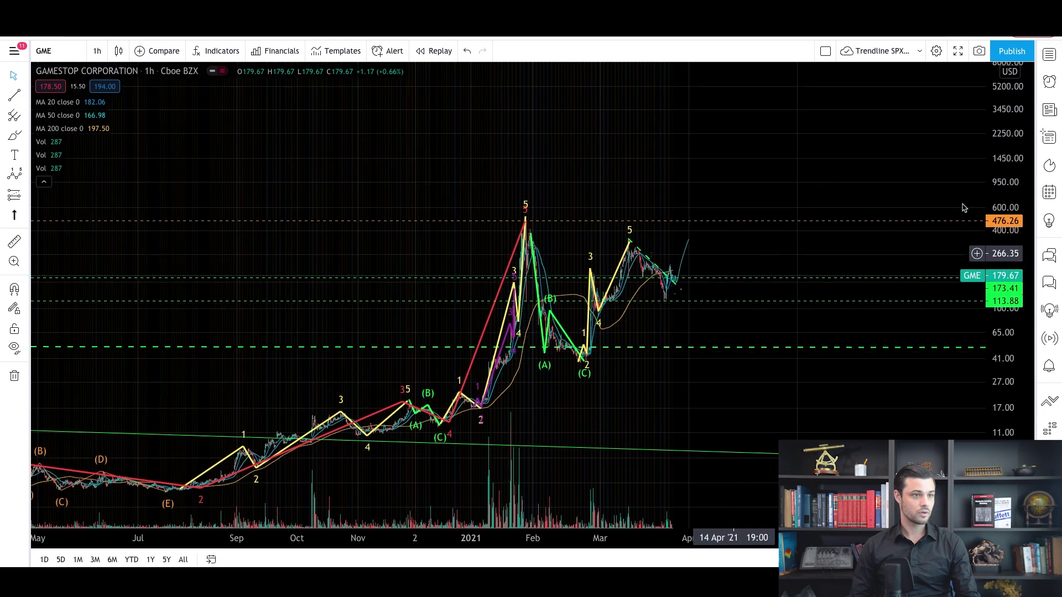
{"action": "left_click_drag", "start_coordinate": [1008, 188], "coordinate": [1007, 259]}
{"action": "left_click_drag", "start_coordinate": [581, 538], "coordinate": [271, 538]}
{"action": "left_click_drag", "start_coordinate": [1005, 417], "coordinate": [1005, 240]}
{"action": "left_click_drag", "start_coordinate": [657, 406], "coordinate": [757, 418]}
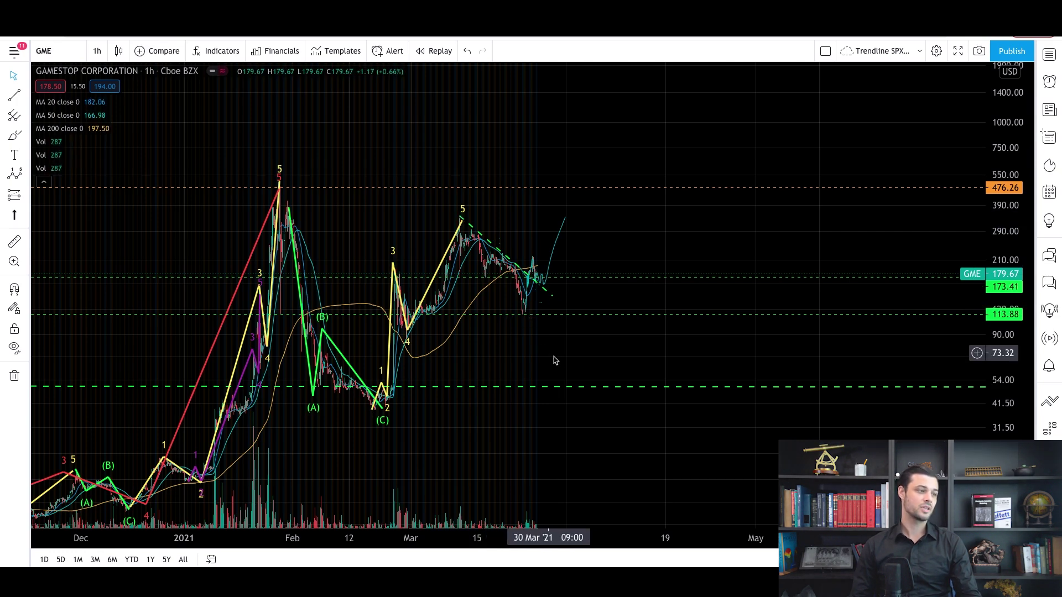
{"action": "left_click_drag", "start_coordinate": [564, 389], "coordinate": [644, 391]}
{"action": "left_click_drag", "start_coordinate": [522, 540], "coordinate": [284, 539]}
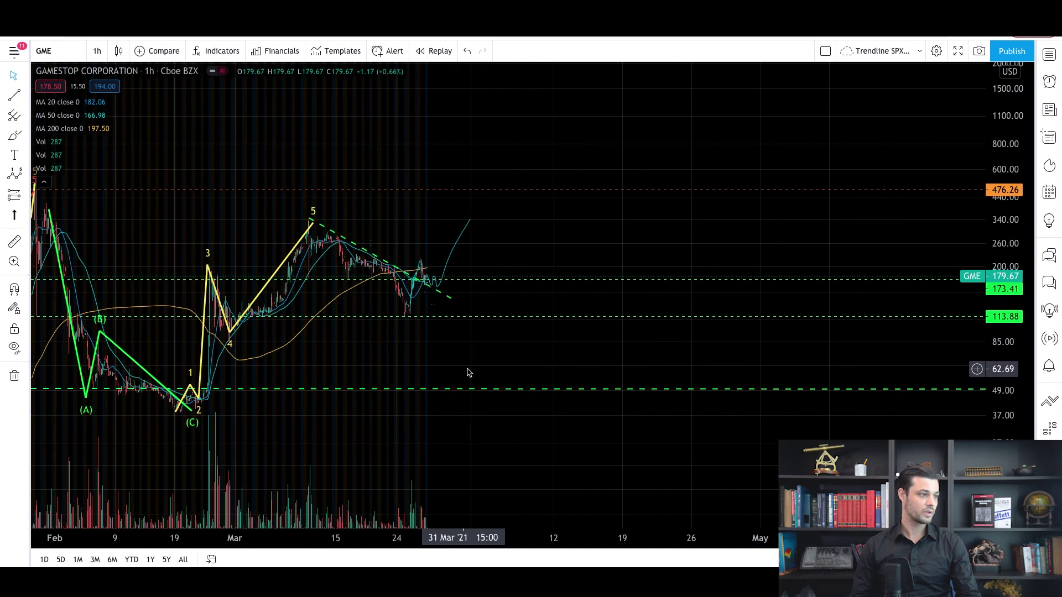
{"action": "scroll", "coordinate": [462, 374], "scroll_direction": "left", "scroll_amount": 3}
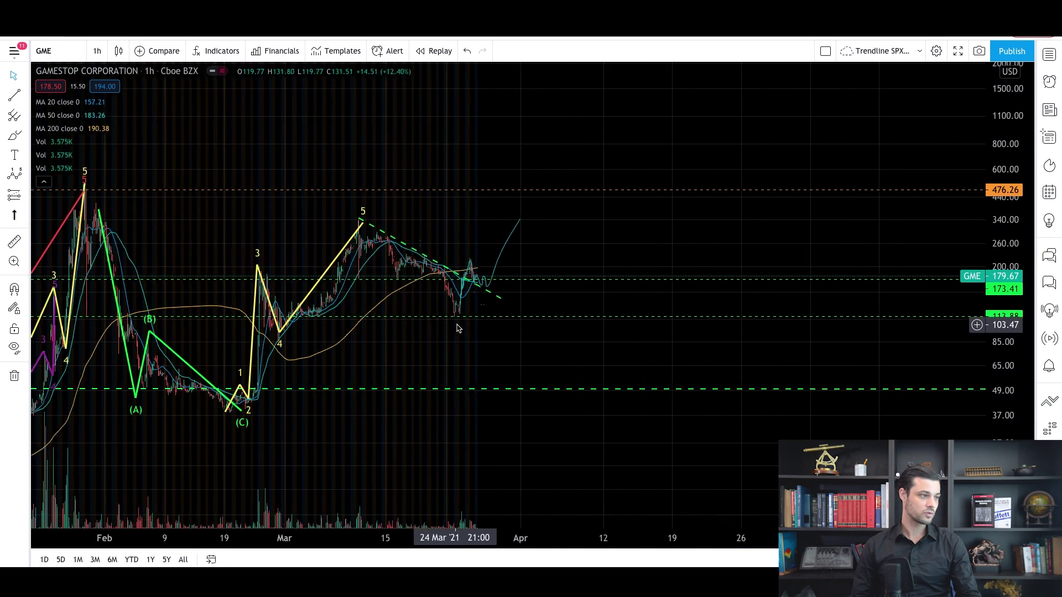
{"action": "left_click", "coordinate": [484, 286]}
{"action": "key", "text": "Delete"}
Step: Switch the GME chart interval to 4 hours and reset the chart view
{"action": "scroll", "coordinate": [623, 349], "scroll_direction": "down", "scroll_amount": 4}
{"action": "scroll", "coordinate": [453, 533], "scroll_direction": "down", "scroll_amount": 3}
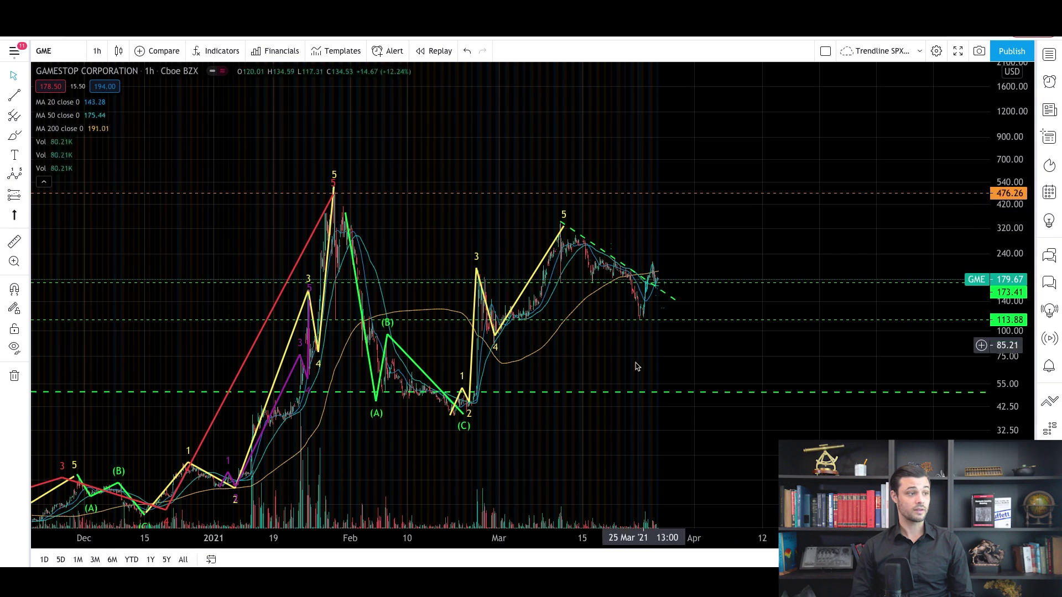
{"action": "left_click_drag", "start_coordinate": [702, 353], "coordinate": [811, 332]}
{"action": "left_click_drag", "start_coordinate": [1009, 138], "coordinate": [1007, 185]}
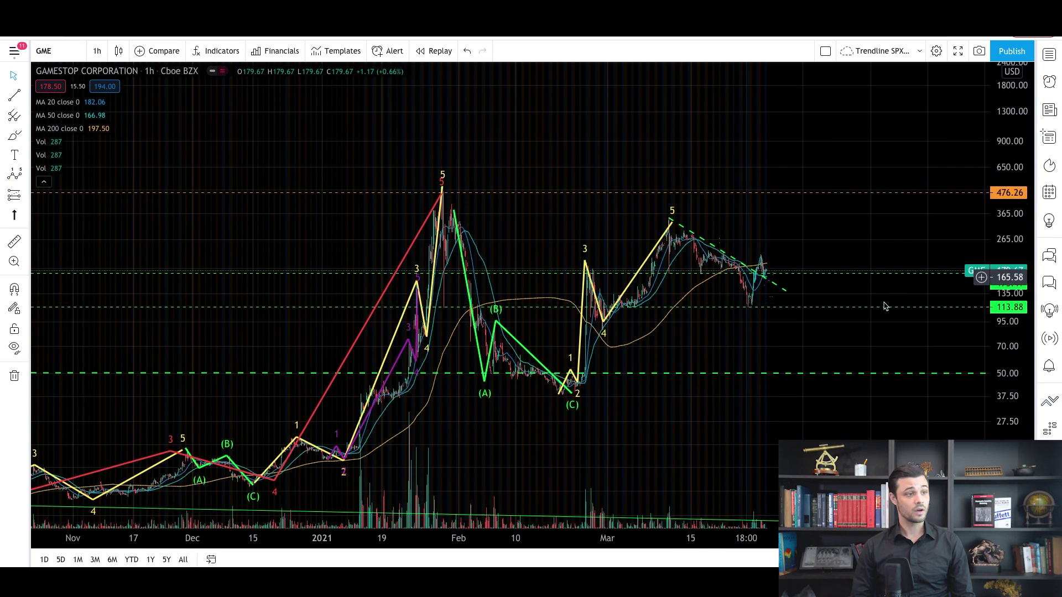
{"action": "left_click_drag", "start_coordinate": [669, 532], "coordinate": [619, 429]}
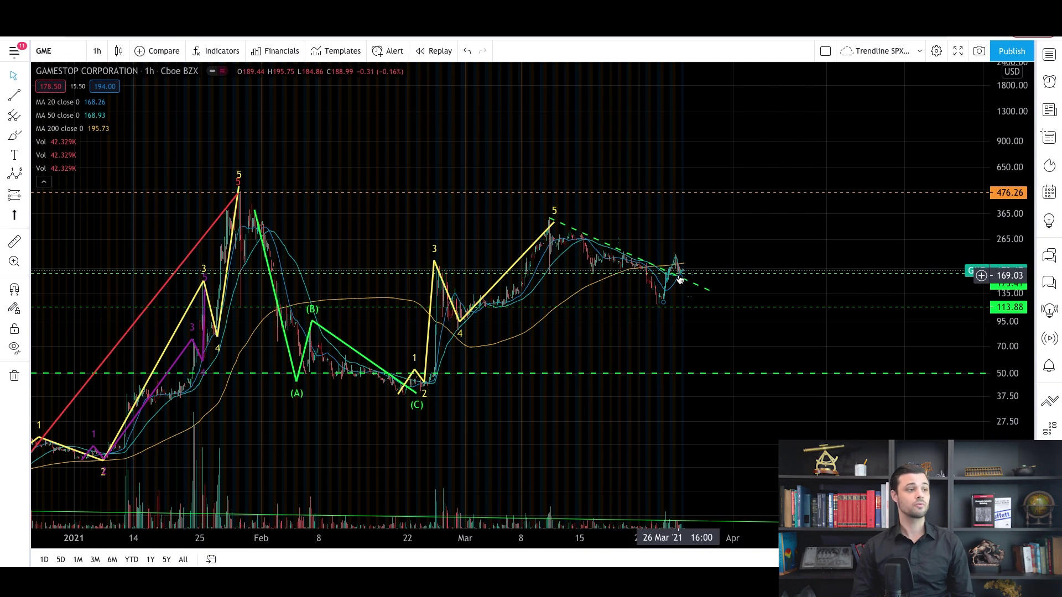
{"action": "left_click", "coordinate": [699, 288]}
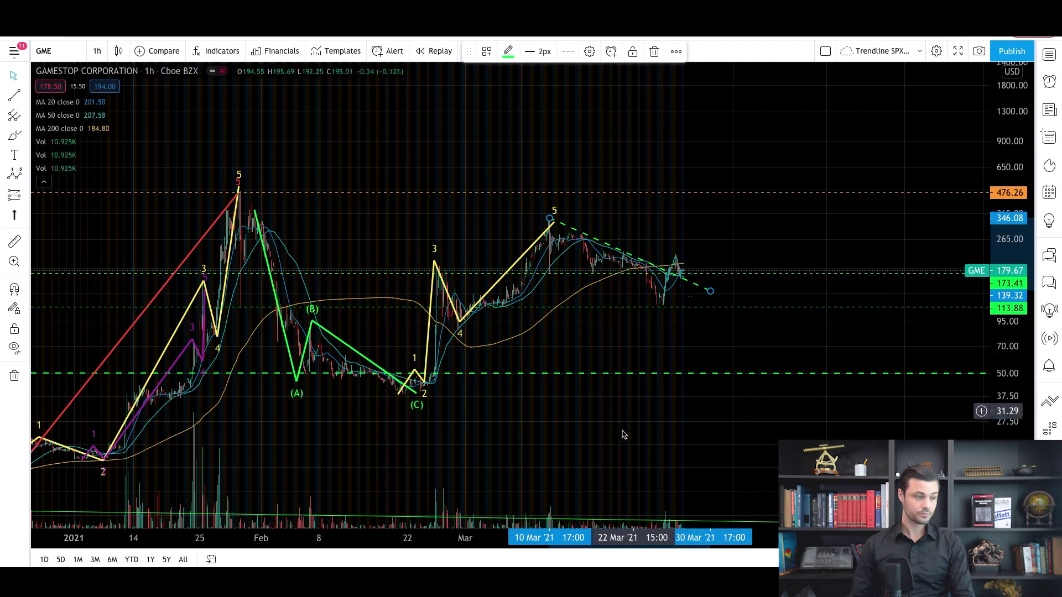
{"action": "left_click", "coordinate": [96, 51]}
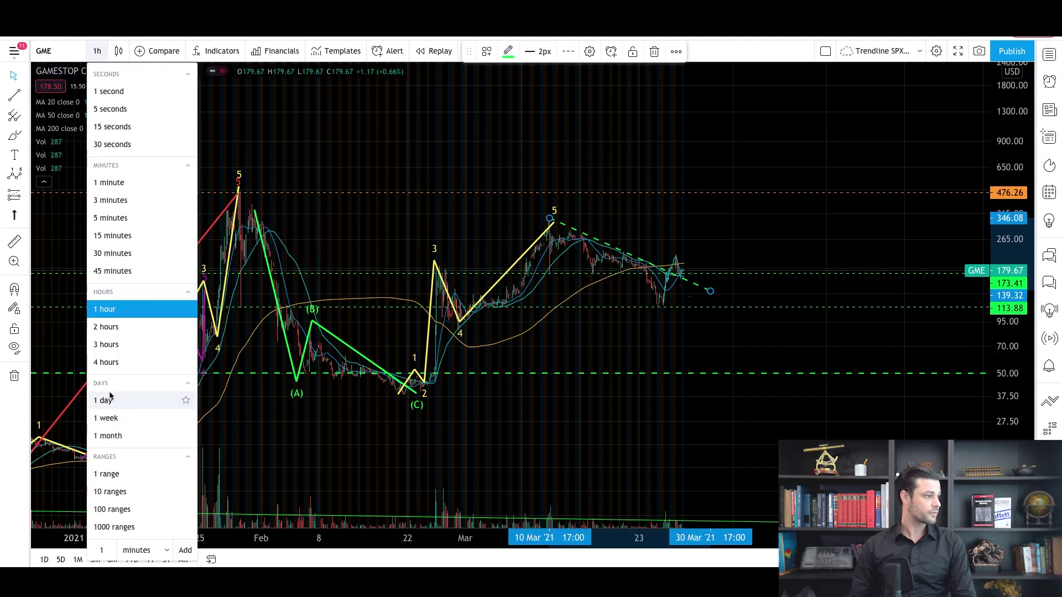
{"action": "left_click", "coordinate": [109, 362]}
{"action": "right_click", "coordinate": [763, 218]}
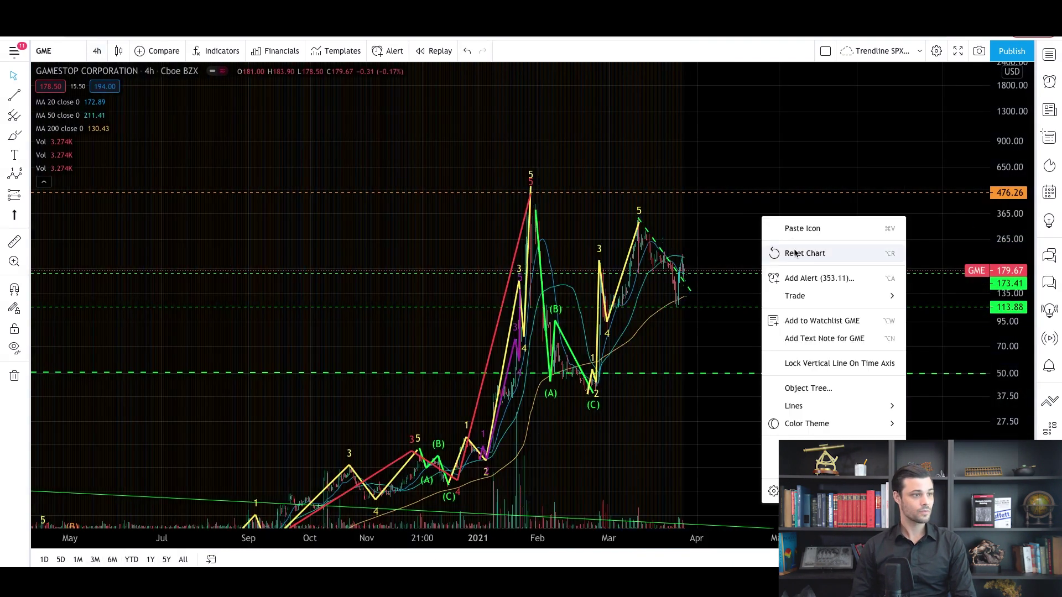
{"action": "left_click", "coordinate": [796, 254]}
Step: Shift the red five-wave count to start at the April 2020 low and put its wave 5 on the early 2021 peak
{"action": "left_click_drag", "start_coordinate": [1012, 148], "coordinate": [1012, 205]}
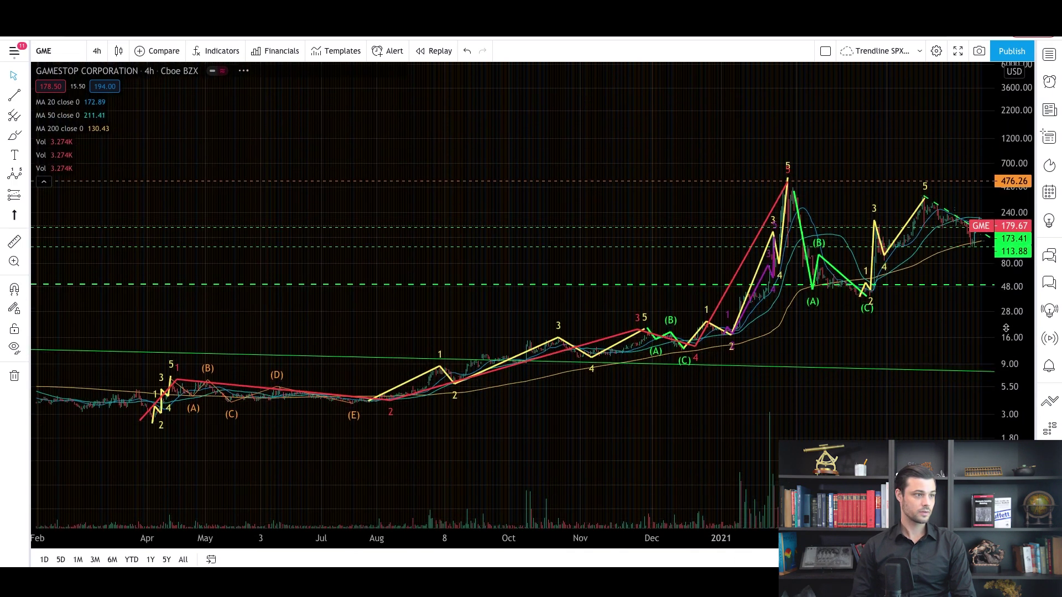
{"action": "left_click_drag", "start_coordinate": [553, 538], "coordinate": [783, 538]}
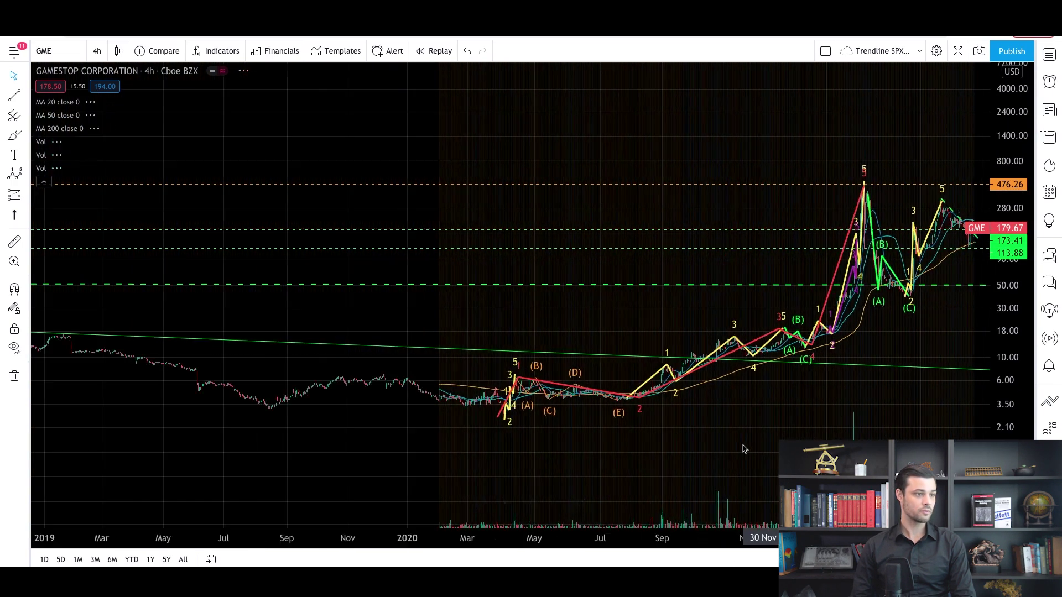
{"action": "left_click_drag", "start_coordinate": [697, 443], "coordinate": [648, 441]}
{"action": "mouse_move", "coordinate": [489, 432]}
{"action": "left_mouse_down"}
{"action": "mouse_move", "coordinate": [410, 415]}
{"action": "mouse_move", "coordinate": [463, 392]}
{"action": "left_mouse_up"}
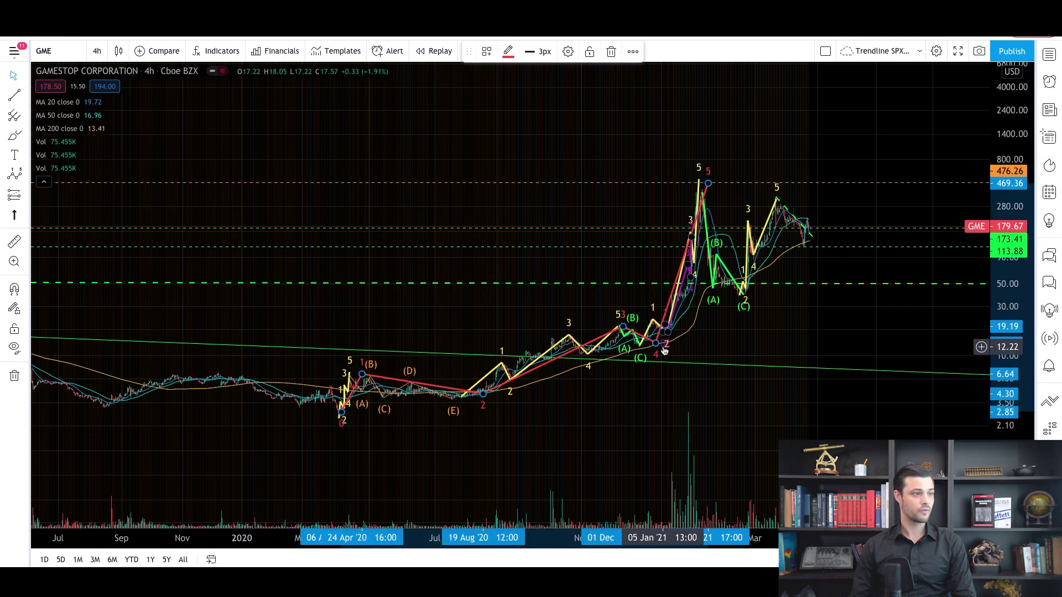
{"action": "left_click_drag", "start_coordinate": [708, 184], "coordinate": [698, 184]}
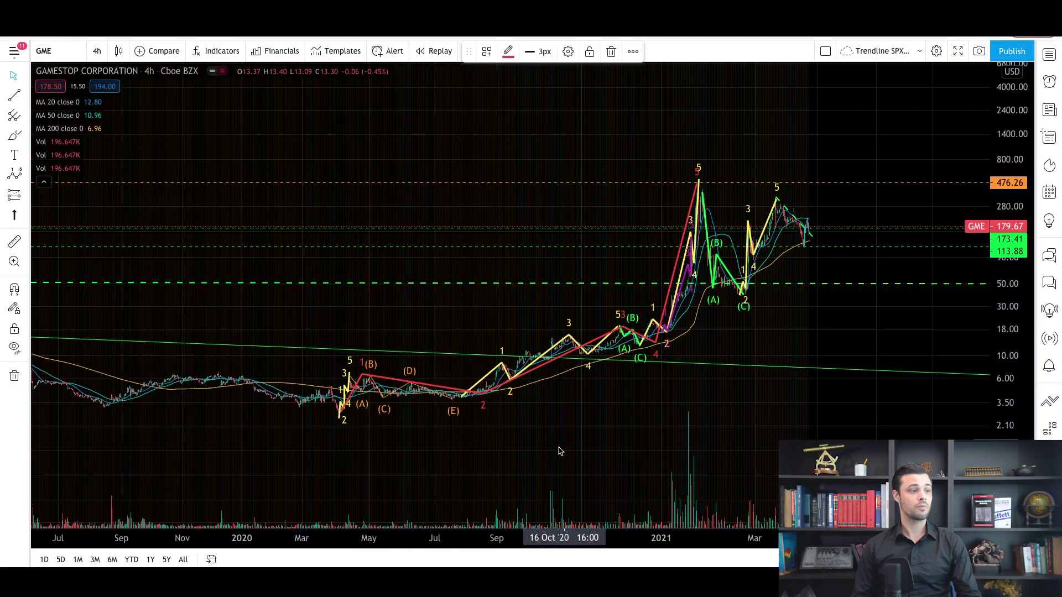
Step: Examine the wave counts from the mid-2020 base through the early 2021 peak, the green A-B-C correction and the March rally
{"action": "left_click_drag", "start_coordinate": [560, 451], "coordinate": [541, 449]}
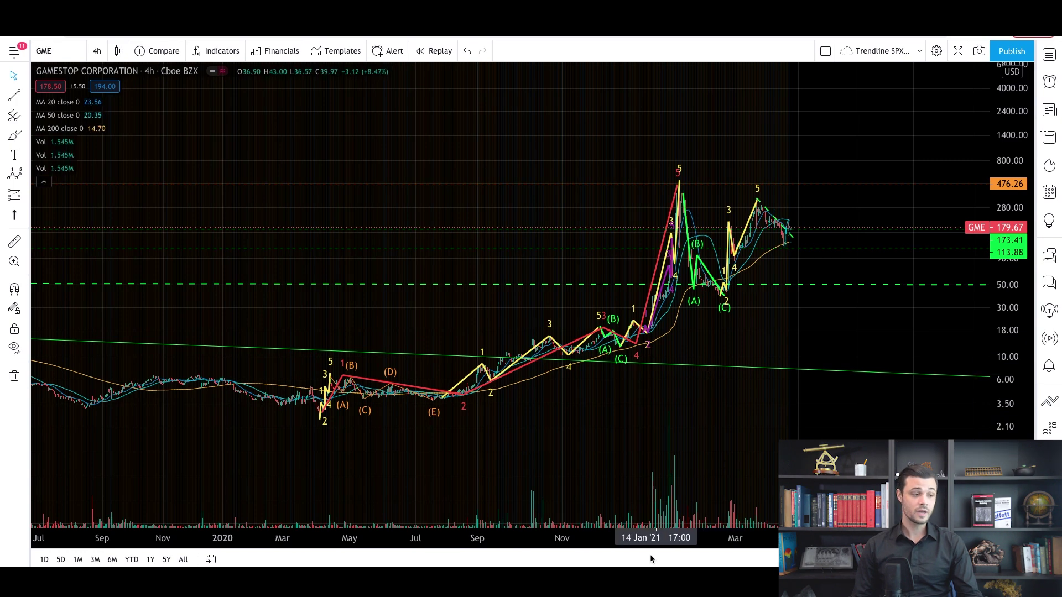
{"action": "left_click_drag", "start_coordinate": [661, 546], "coordinate": [460, 549]}
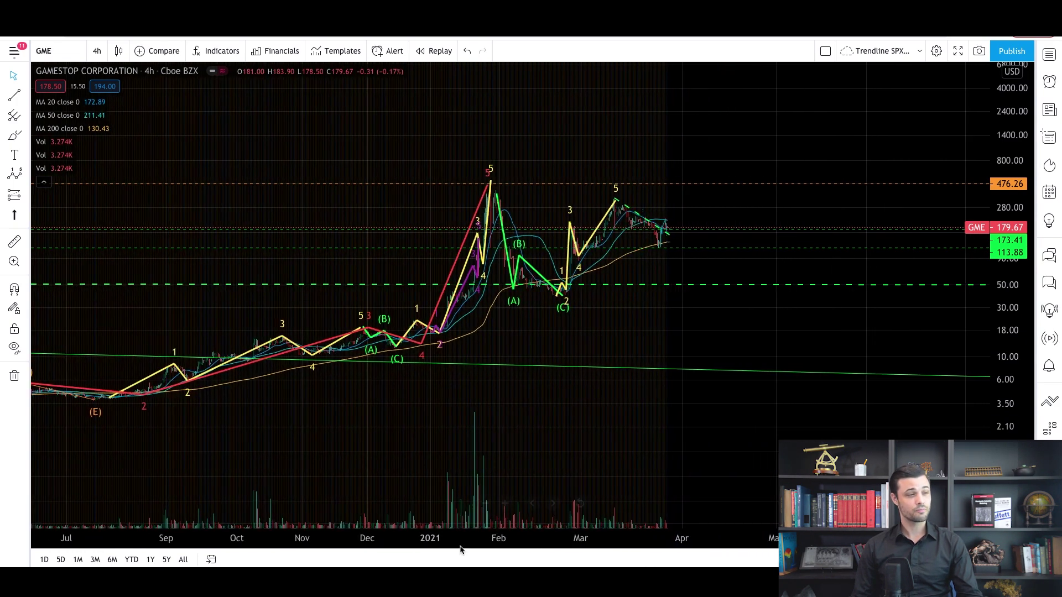
{"action": "left_click_drag", "start_coordinate": [602, 441], "coordinate": [674, 443]}
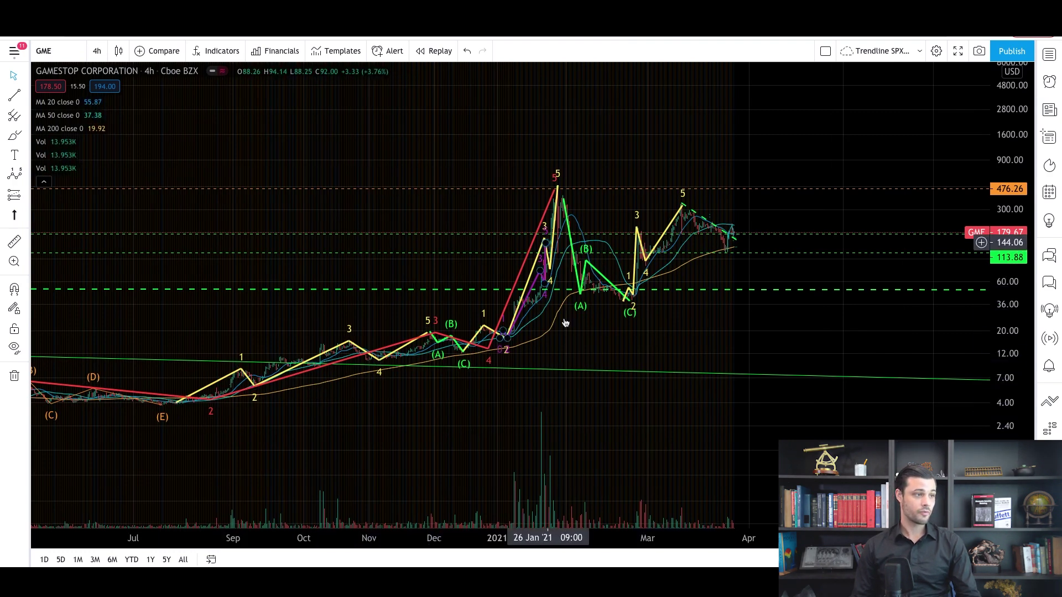
{"action": "scroll", "coordinate": [605, 327], "scroll_direction": "left", "scroll_amount": 1}
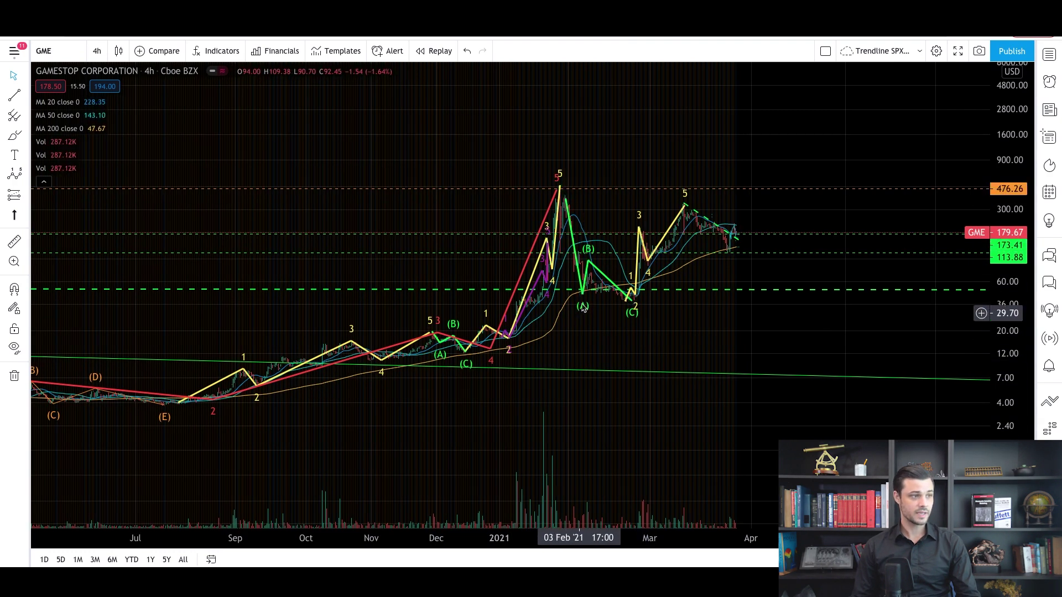
{"action": "left_click_drag", "start_coordinate": [761, 346], "coordinate": [863, 356]}
{"action": "scroll", "coordinate": [860, 358], "scroll_direction": "up", "scroll_amount": 3}
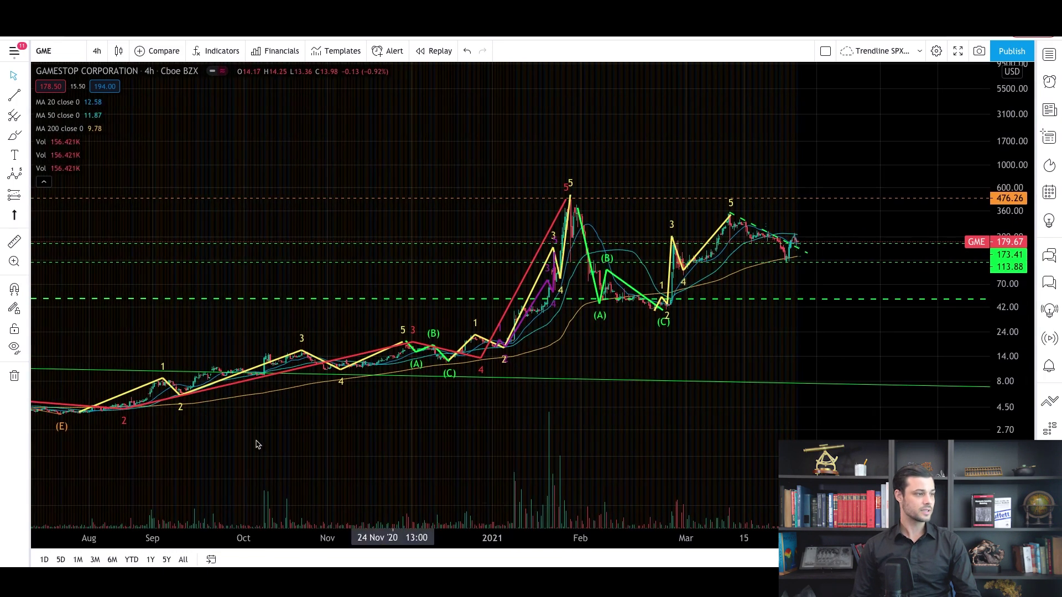
{"action": "left_click", "coordinate": [673, 274]}
{"action": "left_click_drag", "start_coordinate": [758, 335], "coordinate": [814, 336]}
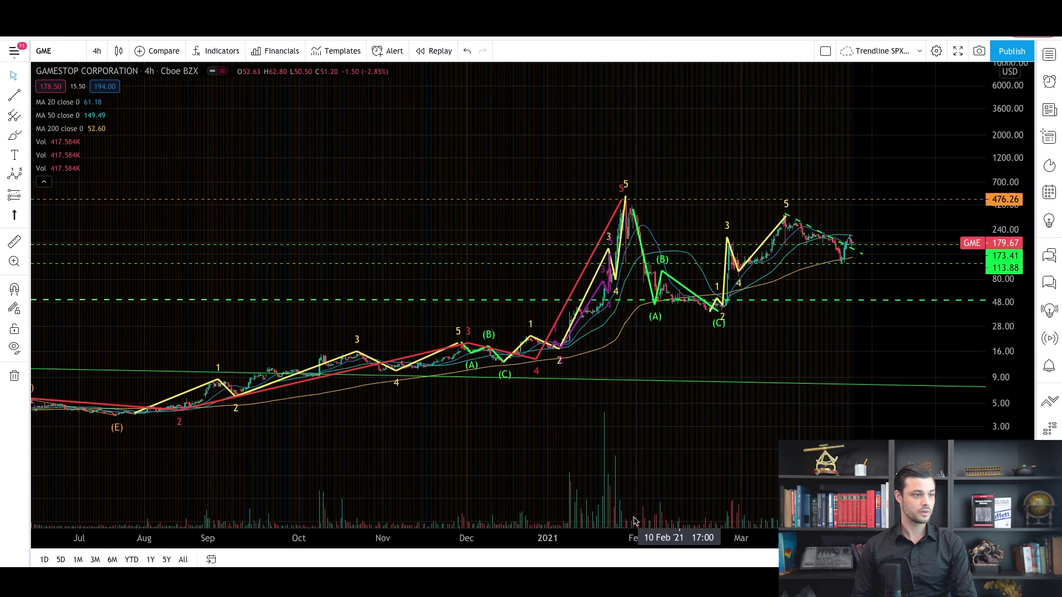
{"action": "left_click_drag", "start_coordinate": [624, 537], "coordinate": [424, 538]}
{"action": "left_click_drag", "start_coordinate": [1018, 394], "coordinate": [1016, 260]}
{"action": "left_click_drag", "start_coordinate": [875, 345], "coordinate": [817, 367]}
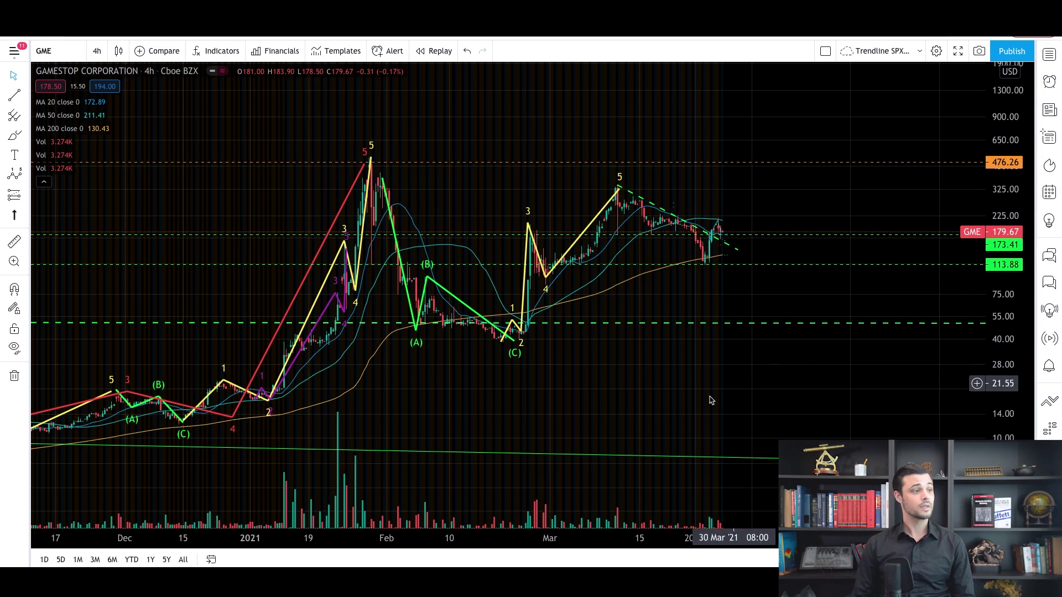
{"action": "left_click_drag", "start_coordinate": [629, 542], "coordinate": [653, 543]}
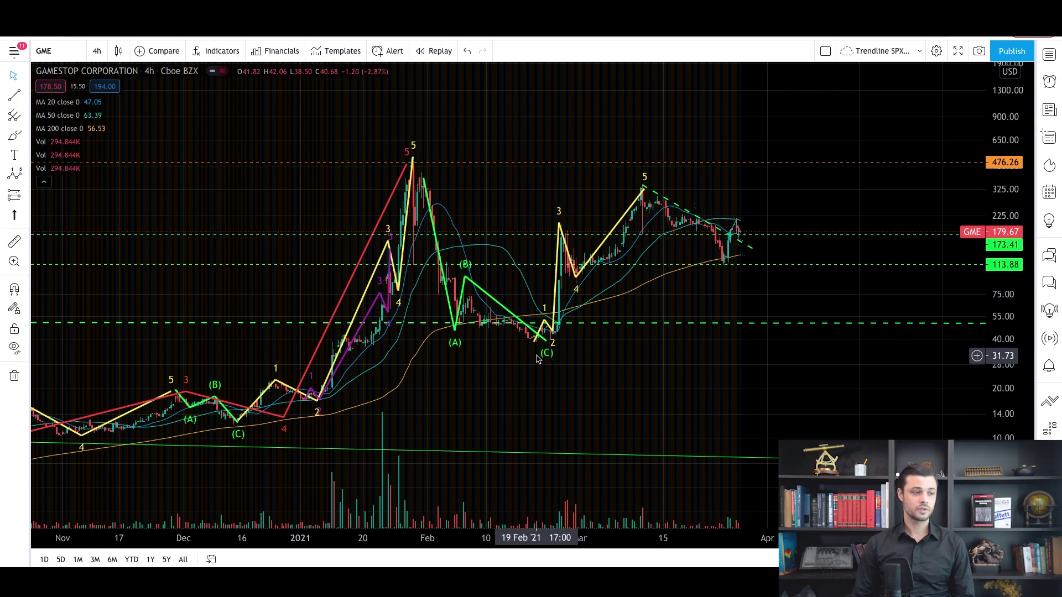
Step: Try an alternative yellow count with wave 1 on the late-February spike, wave 3 on the March peak and wave 5 projected to about 473
{"action": "left_click_drag", "start_coordinate": [577, 278], "coordinate": [697, 256]}
{"action": "left_click_drag", "start_coordinate": [645, 189], "coordinate": [795, 155]}
{"action": "left_click_drag", "start_coordinate": [697, 255], "coordinate": [701, 231]}
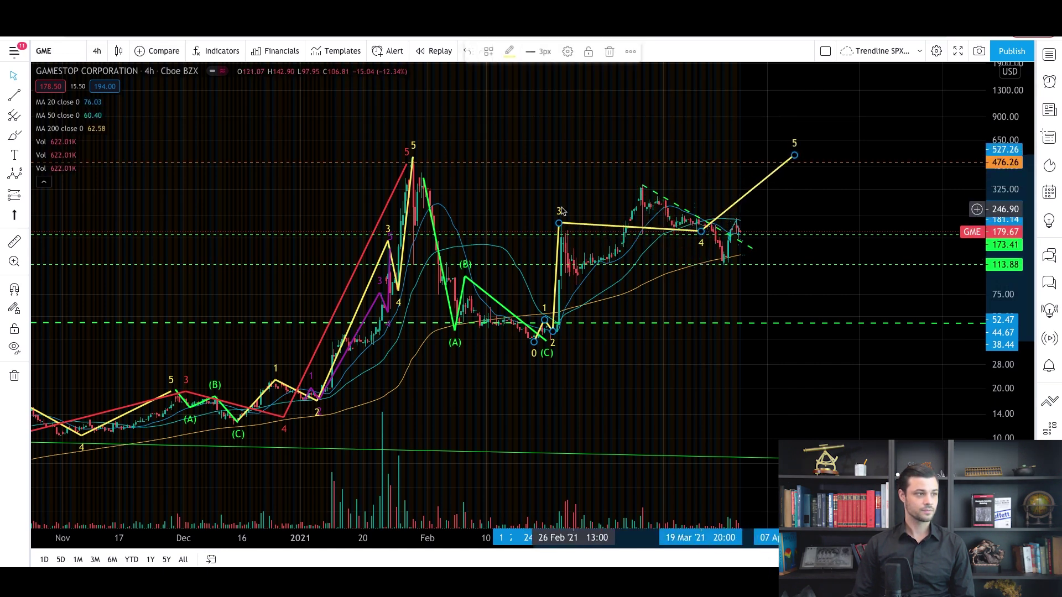
{"action": "left_click_drag", "start_coordinate": [558, 223], "coordinate": [646, 190]}
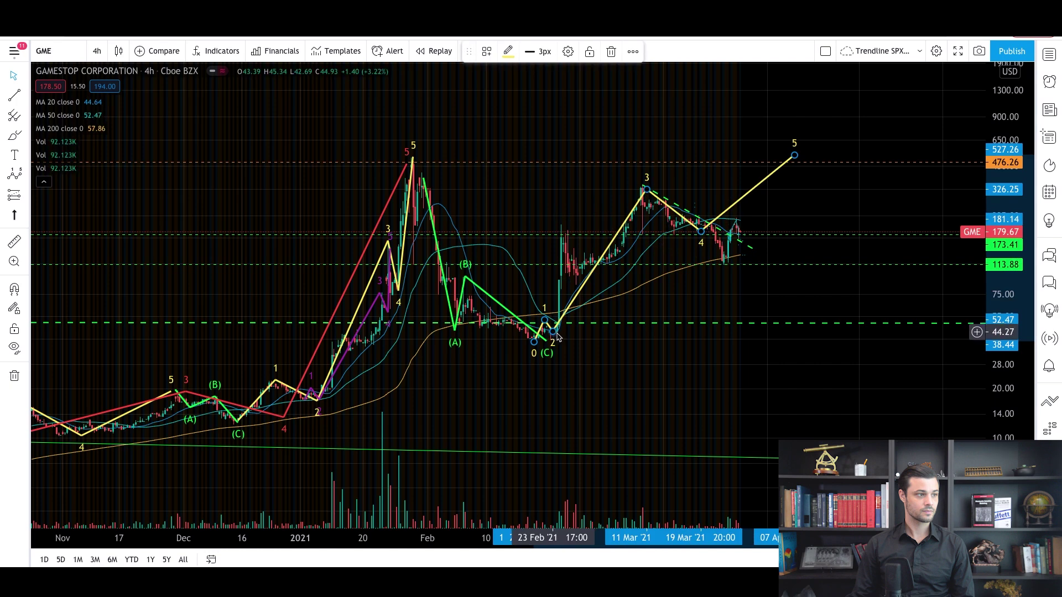
{"action": "left_click_drag", "start_coordinate": [558, 336], "coordinate": [576, 282]}
{"action": "left_click_drag", "start_coordinate": [545, 321], "coordinate": [561, 235]}
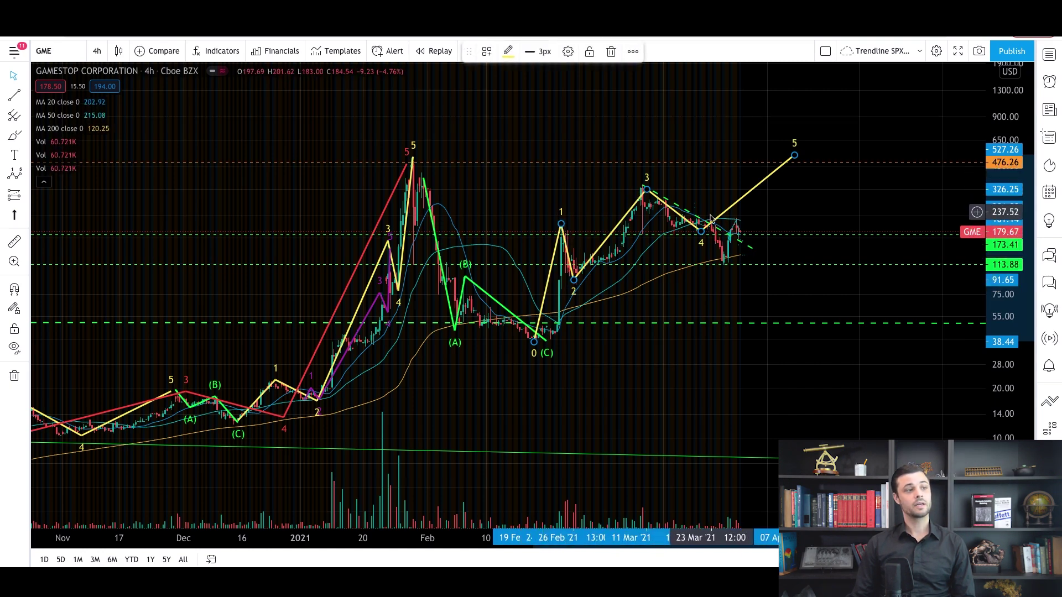
{"action": "left_click_drag", "start_coordinate": [794, 156], "coordinate": [782, 163]}
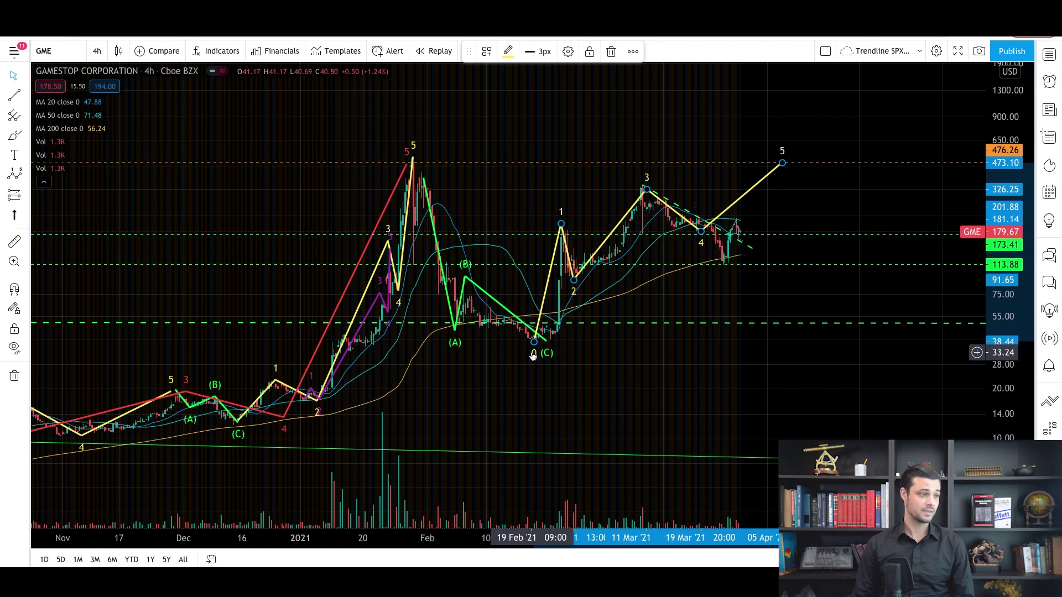
{"action": "left_click_drag", "start_coordinate": [574, 277], "coordinate": [568, 246]}
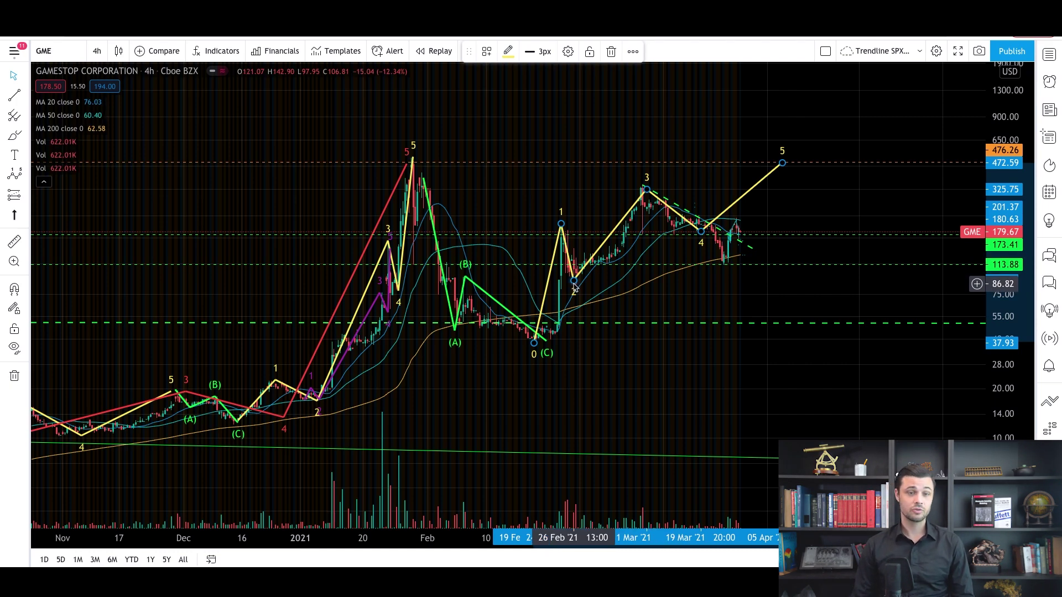
Step: Move yellow waves 1 and 2 back to the February base, wave 3 to about 200, wave 4 to about 88 and wave 5 to about 342
{"action": "left_click_drag", "start_coordinate": [562, 226], "coordinate": [556, 339]}
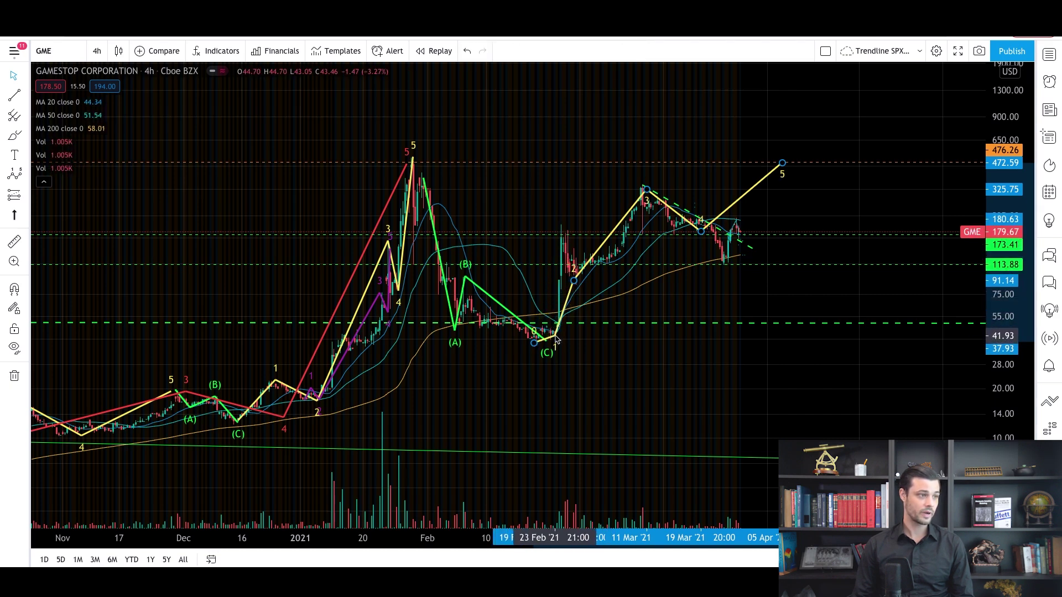
{"action": "left_click_drag", "start_coordinate": [576, 280], "coordinate": [551, 340]}
{"action": "left_click_drag", "start_coordinate": [646, 189], "coordinate": [562, 225]}
{"action": "left_click_drag", "start_coordinate": [700, 232], "coordinate": [576, 283]}
{"action": "mouse_move", "coordinate": [782, 165]}
{"action": "left_mouse_down"}
{"action": "mouse_move", "coordinate": [637, 196]}
{"action": "mouse_move", "coordinate": [645, 187]}
{"action": "left_mouse_up"}
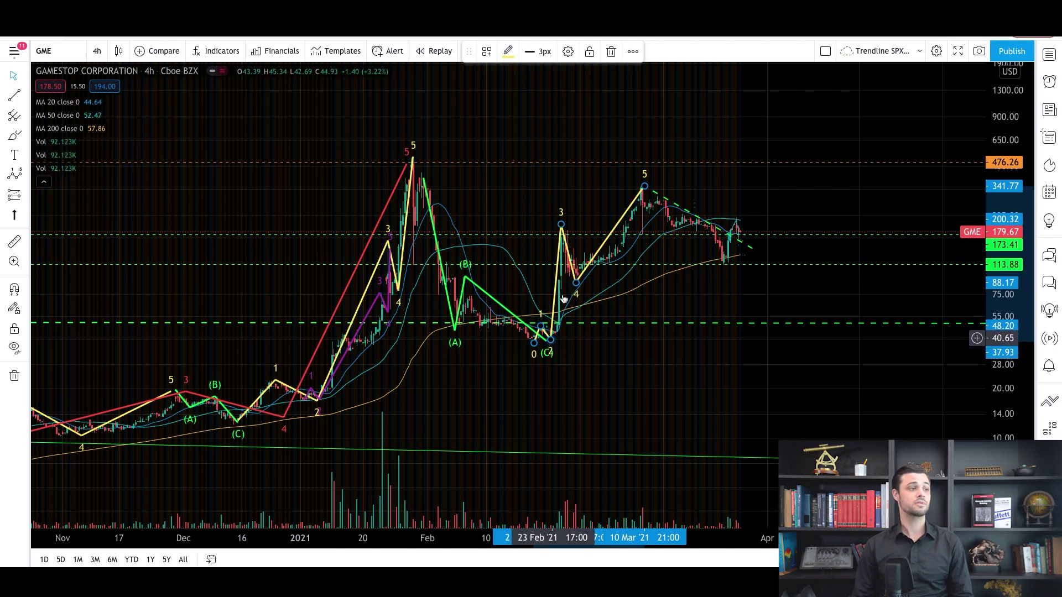
Step: Draw a green Elliott A-B-C correction from the March peak, with (A) at about 173, (B) at about 231 and (C) at the 25 March low
{"action": "left_click_drag", "start_coordinate": [719, 293], "coordinate": [792, 291]}
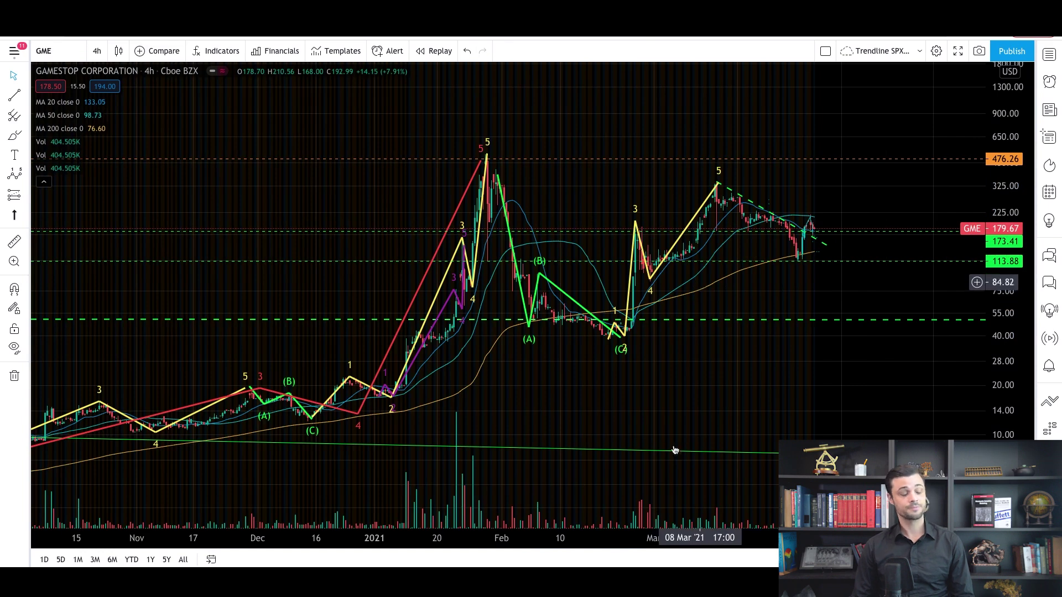
{"action": "scroll", "coordinate": [885, 387], "scroll_direction": "up", "scroll_amount": 3}
{"action": "left_click_drag", "start_coordinate": [1008, 414], "coordinate": [1007, 311]}
{"action": "left_click_drag", "start_coordinate": [842, 413], "coordinate": [873, 426]}
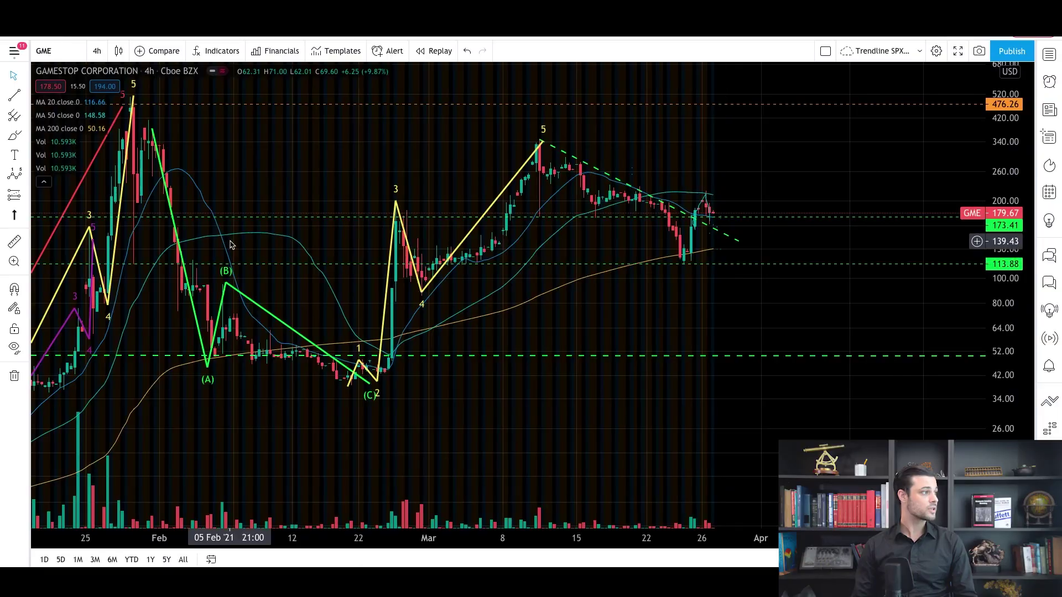
{"action": "left_click", "coordinate": [533, 158]}
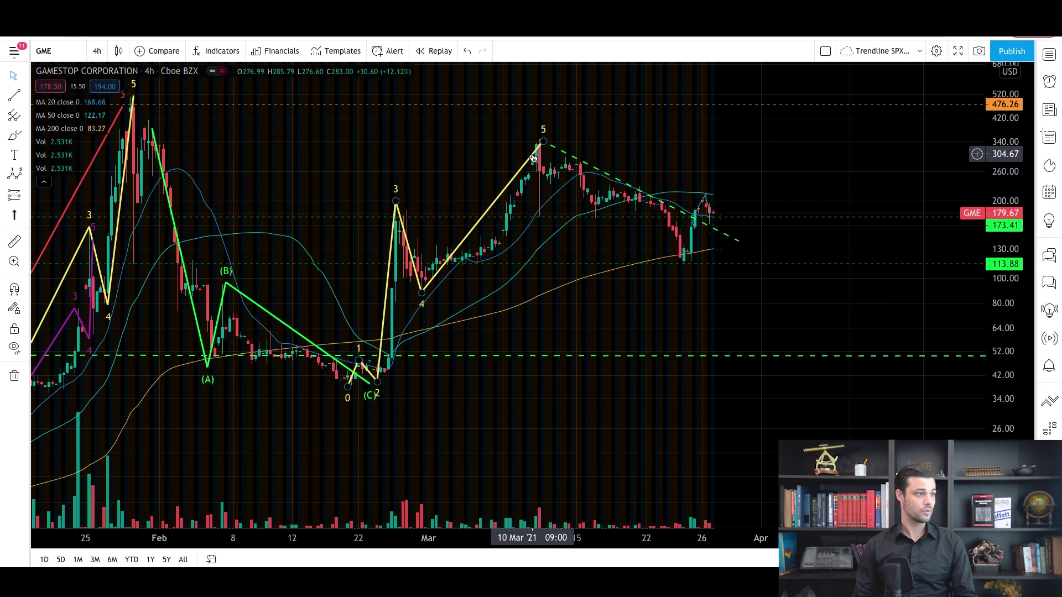
{"action": "left_click", "coordinate": [410, 149]}
{"action": "left_click", "coordinate": [26, 177]}
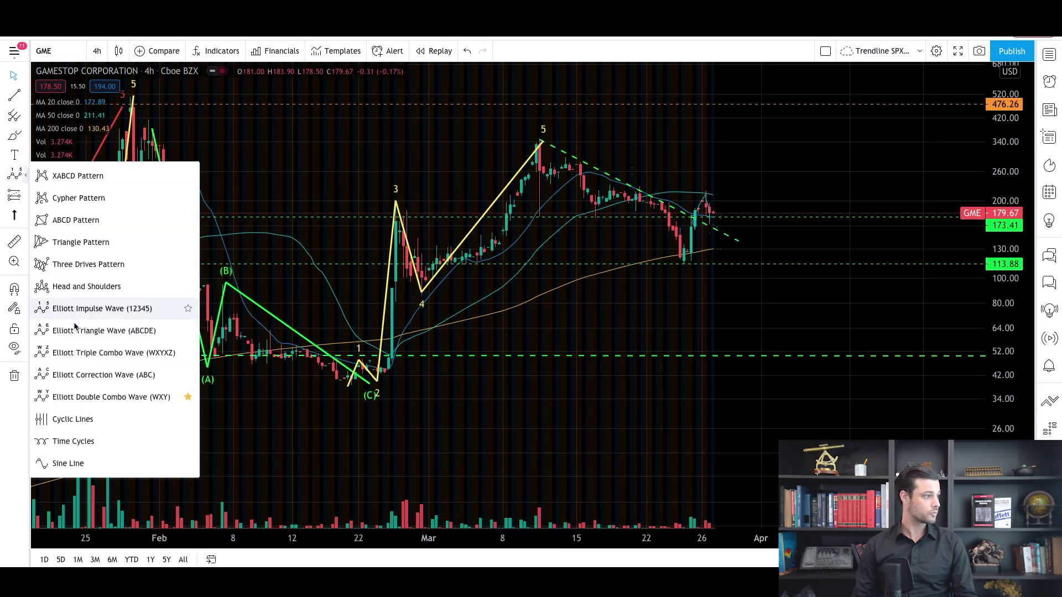
{"action": "left_click", "coordinate": [78, 376]}
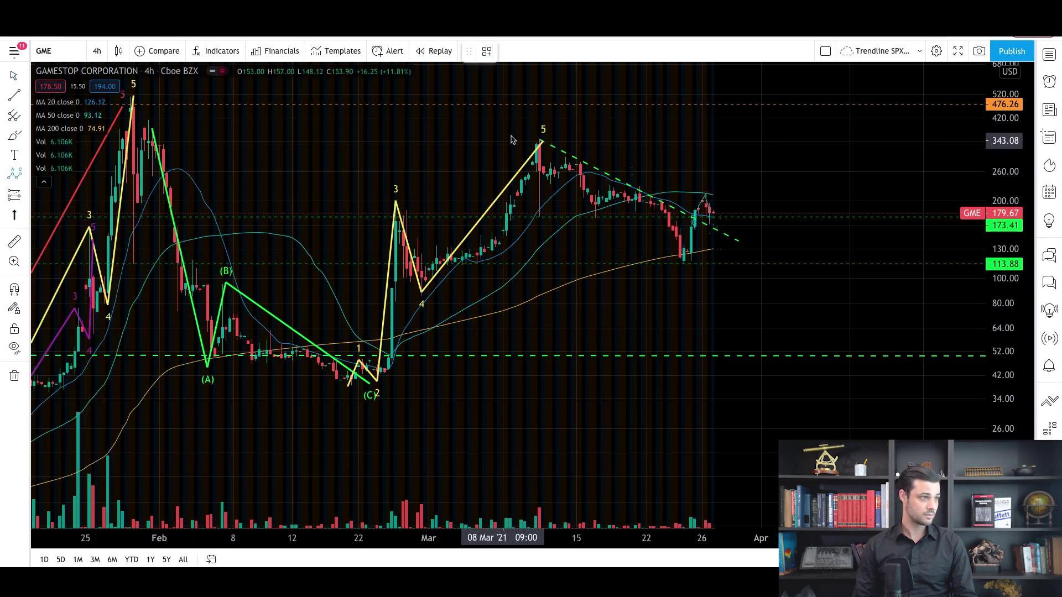
{"action": "left_click", "coordinate": [556, 143]}
{"action": "left_click", "coordinate": [605, 216]}
{"action": "left_click", "coordinate": [645, 187]}
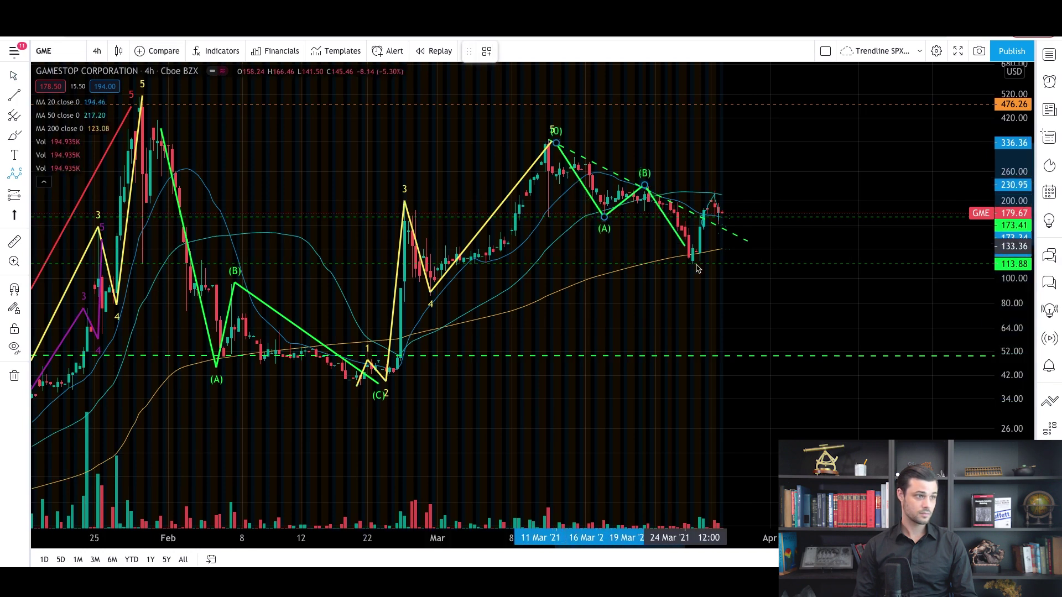
{"action": "left_click", "coordinate": [699, 265]}
{"action": "left_click_drag", "start_coordinate": [727, 331], "coordinate": [699, 326]}
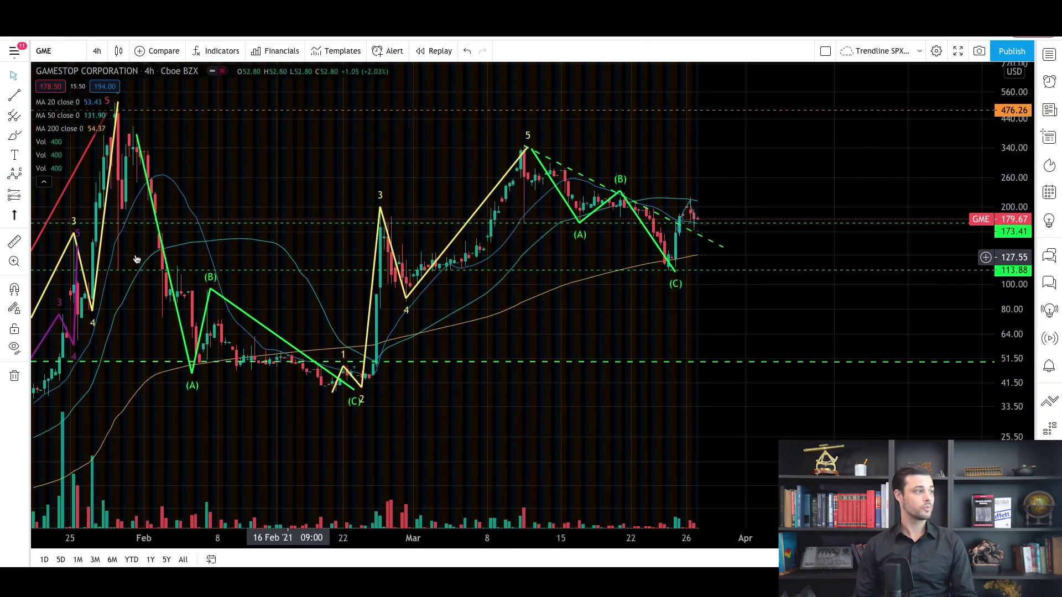
{"action": "left_click", "coordinate": [26, 176]}
{"action": "left_click", "coordinate": [105, 306]}
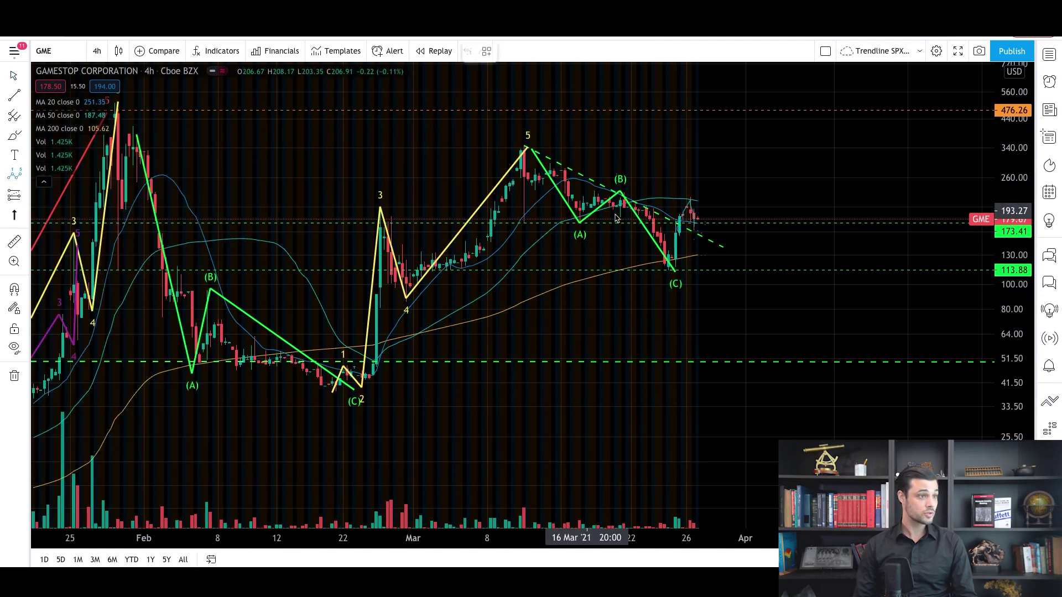
{"action": "left_click", "coordinate": [673, 275]}
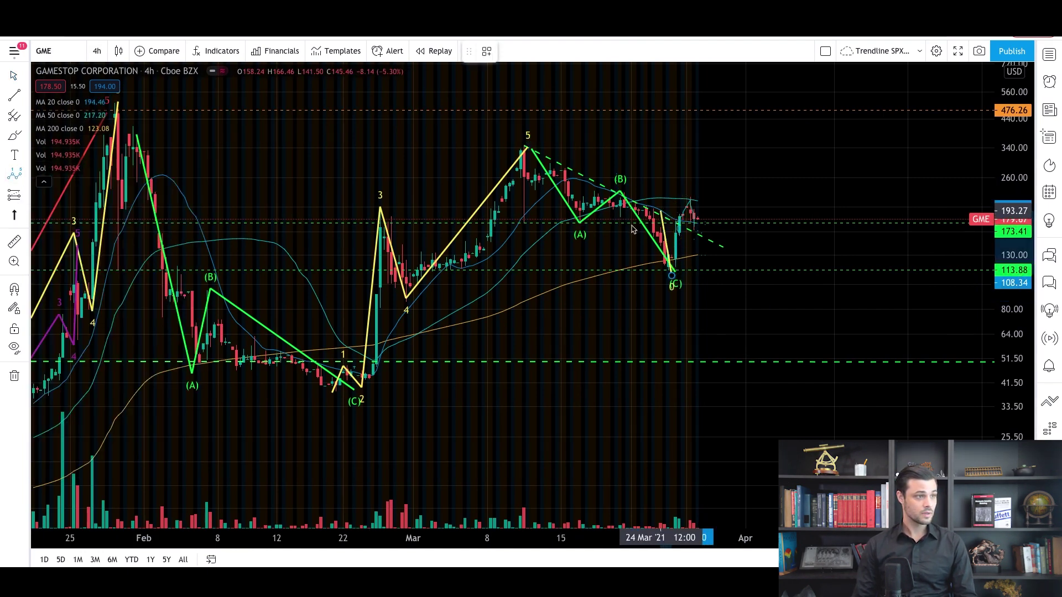
{"action": "key", "text": "Escape"}
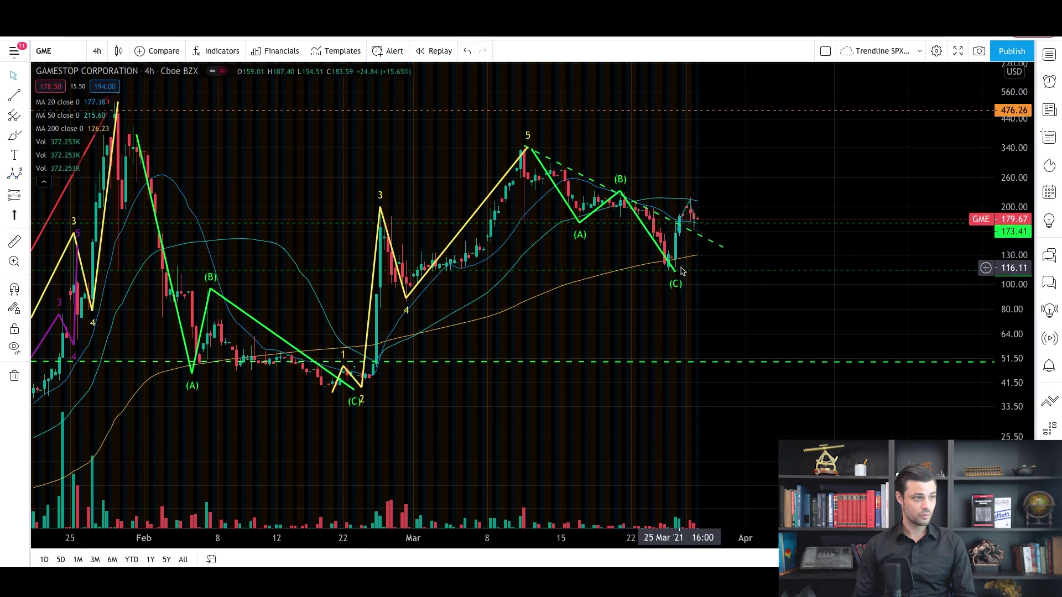
Step: On the 1h timeframe, draw a yellow five-wave impulse down leg (C), from about 223 through 184, 201, 141 and 158 to 113
{"action": "left_click_drag", "start_coordinate": [584, 538], "coordinate": [376, 536]}
{"action": "left_click_drag", "start_coordinate": [633, 329], "coordinate": [825, 308]}
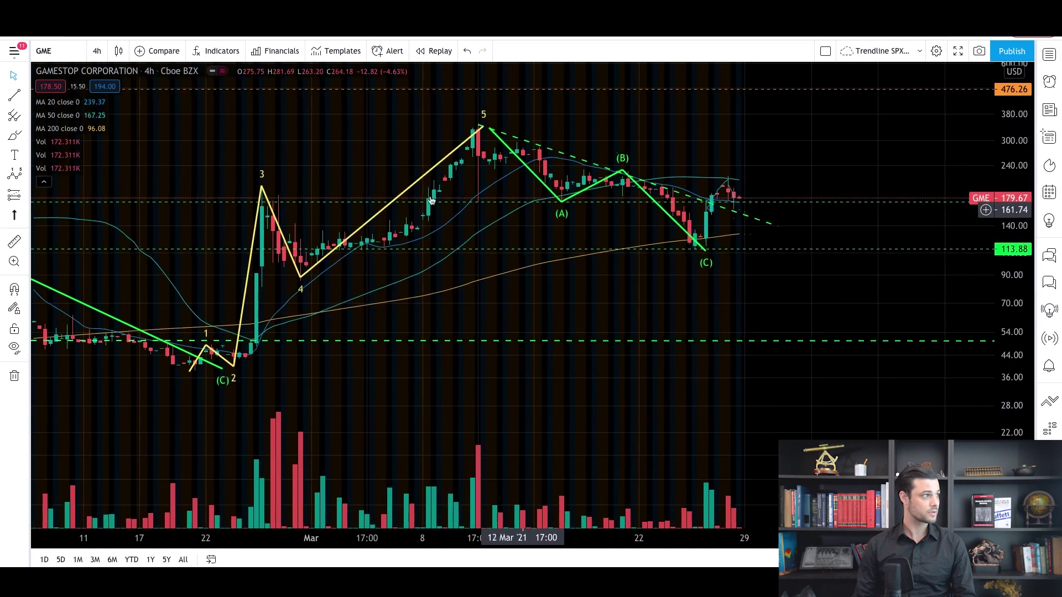
{"action": "left_click", "coordinate": [97, 51]}
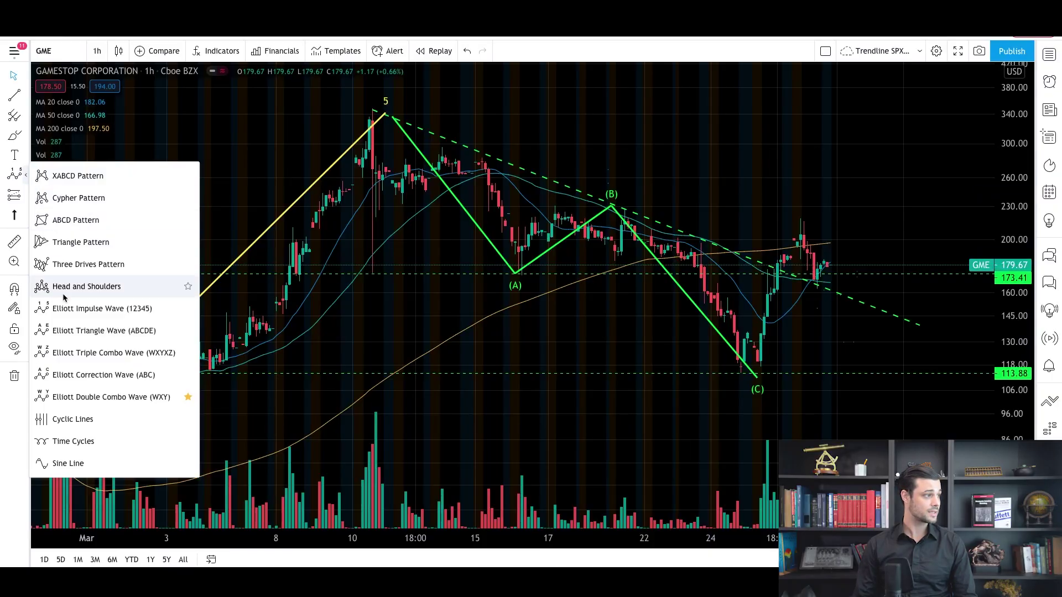
{"action": "left_click", "coordinate": [105, 308]}
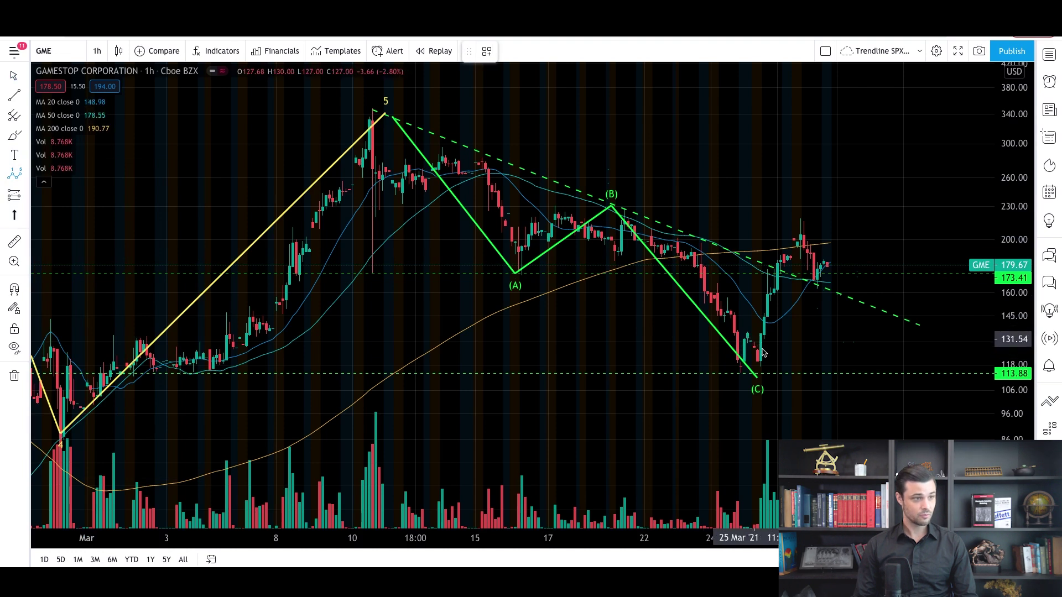
{"action": "left_click", "coordinate": [658, 260]}
{"action": "left_click", "coordinate": [687, 238]}
{"action": "left_click", "coordinate": [721, 324]}
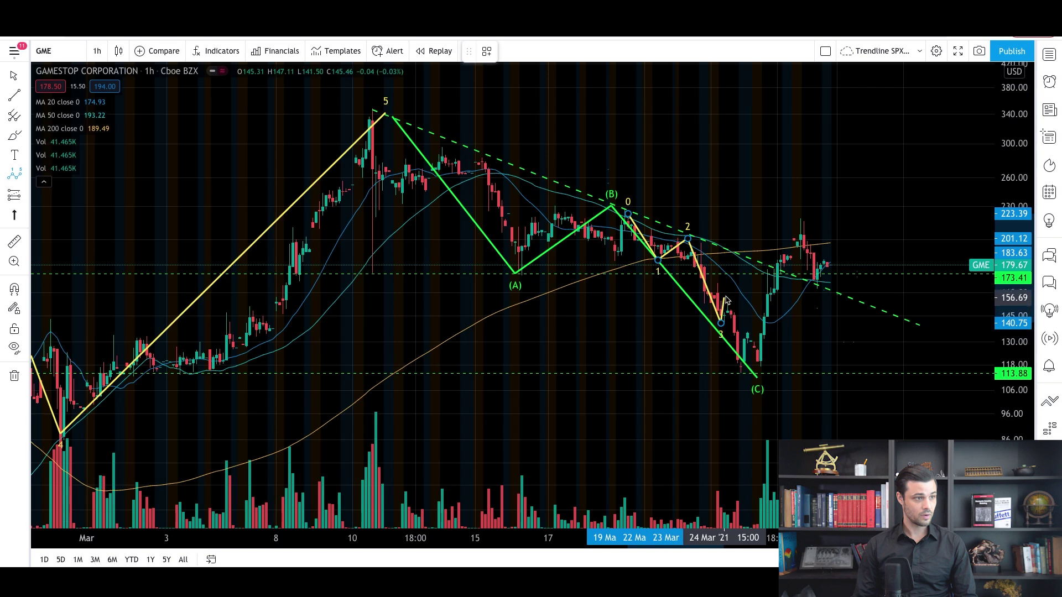
{"action": "left_click", "coordinate": [724, 296]}
{"action": "left_click", "coordinate": [742, 376]}
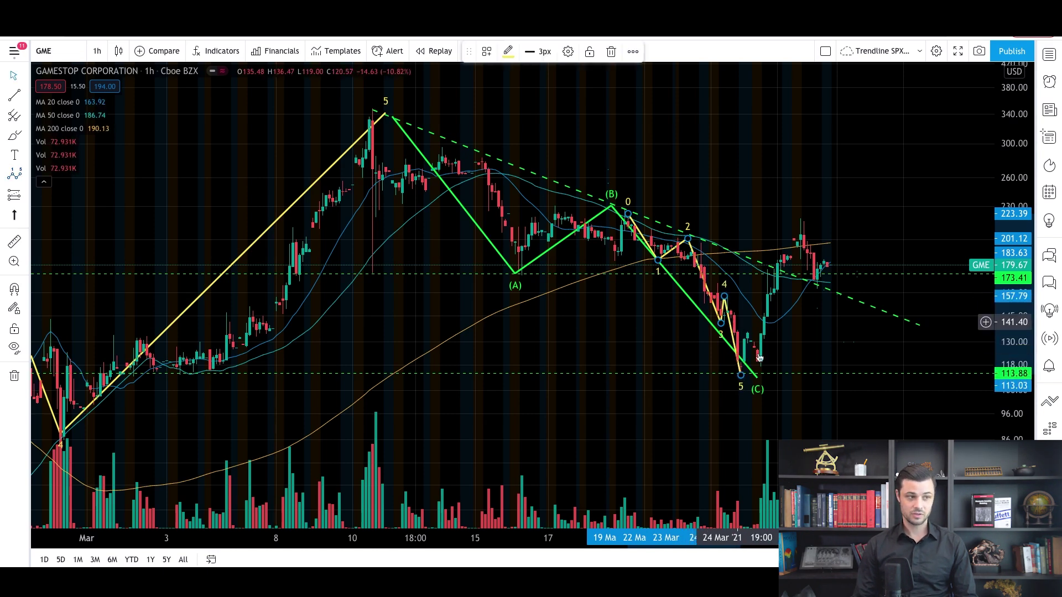
Step: Align the green correction with the yellow decline by moving (B) to about 225 and (C) to about 114
{"action": "left_click_drag", "start_coordinate": [819, 358], "coordinate": [847, 375]}
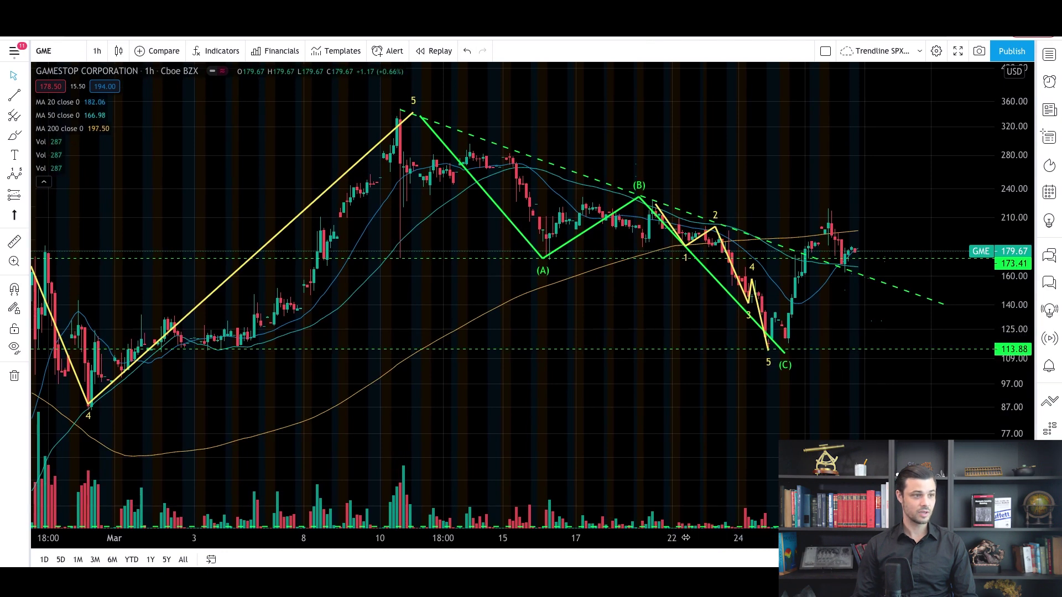
{"action": "left_click_drag", "start_coordinate": [686, 538], "coordinate": [509, 536]}
{"action": "scroll", "coordinate": [981, 249], "scroll_direction": "right", "scroll_amount": 1}
{"action": "left_click_drag", "start_coordinate": [1008, 232], "coordinate": [1020, 375]}
{"action": "left_click_drag", "start_coordinate": [764, 373], "coordinate": [803, 279]}
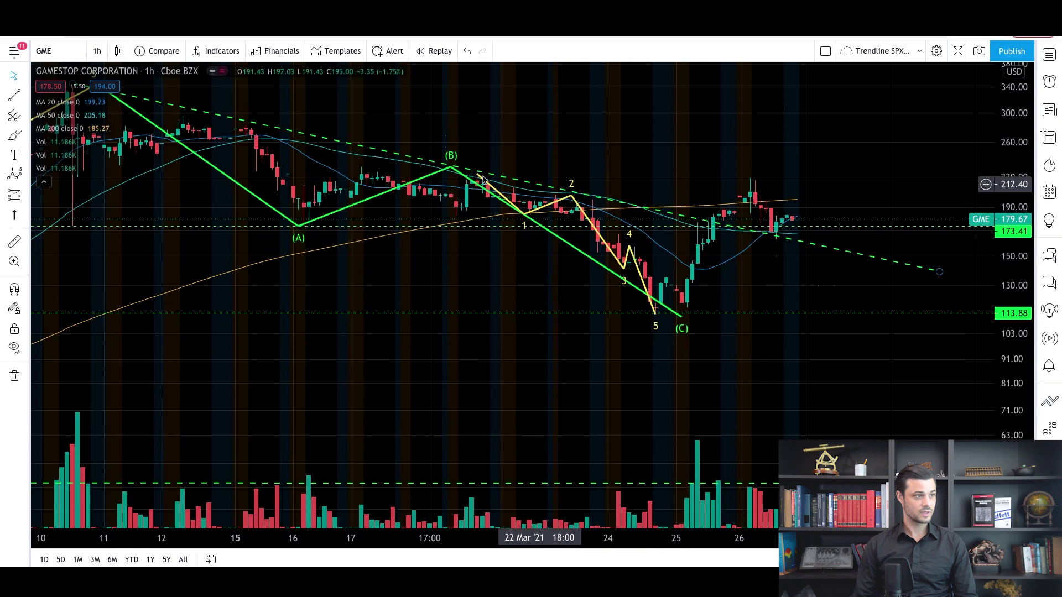
{"action": "left_click_drag", "start_coordinate": [453, 172], "coordinate": [477, 173]}
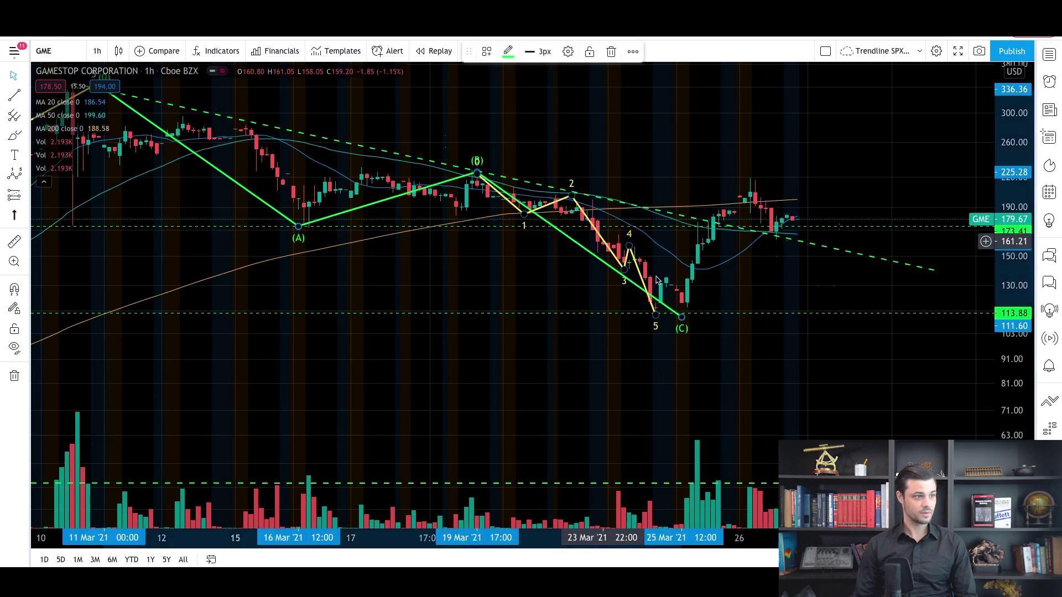
{"action": "left_click_drag", "start_coordinate": [682, 316], "coordinate": [653, 323]}
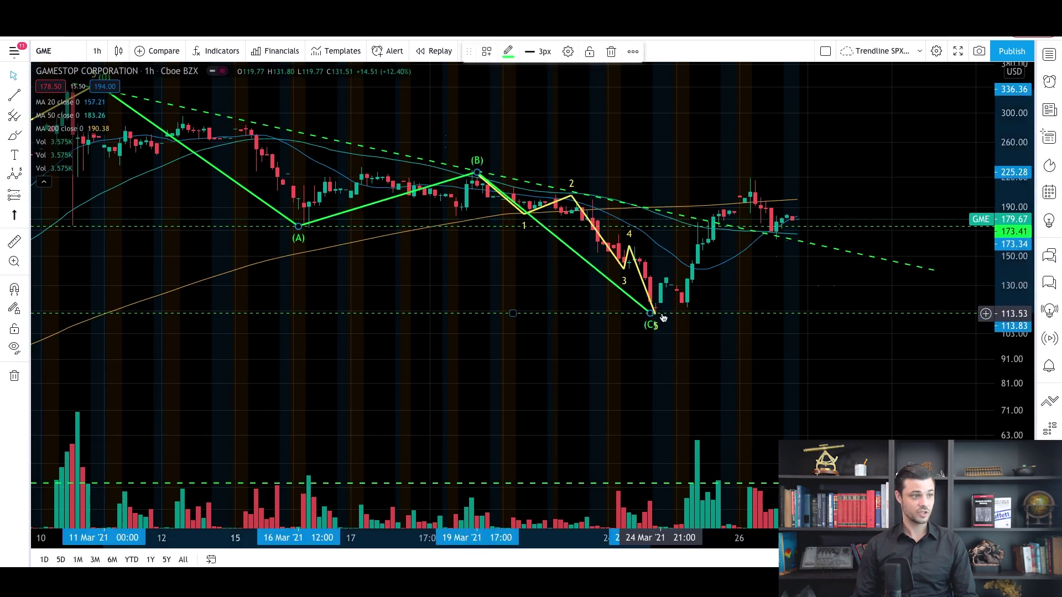
{"action": "left_click", "coordinate": [661, 313]}
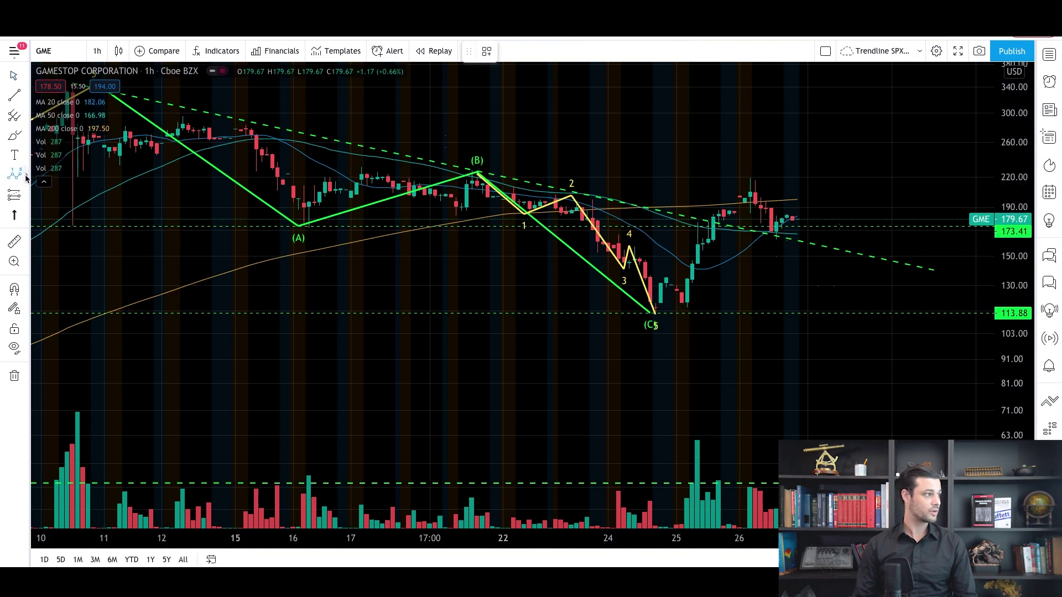
Step: Draw a yellow impulse up from the (C) low: waves 1 to 4 at about 136, 116, 219 and 169, wave 5 projected above wave 3
{"action": "left_click", "coordinate": [655, 316]}
{"action": "left_click", "coordinate": [666, 276]}
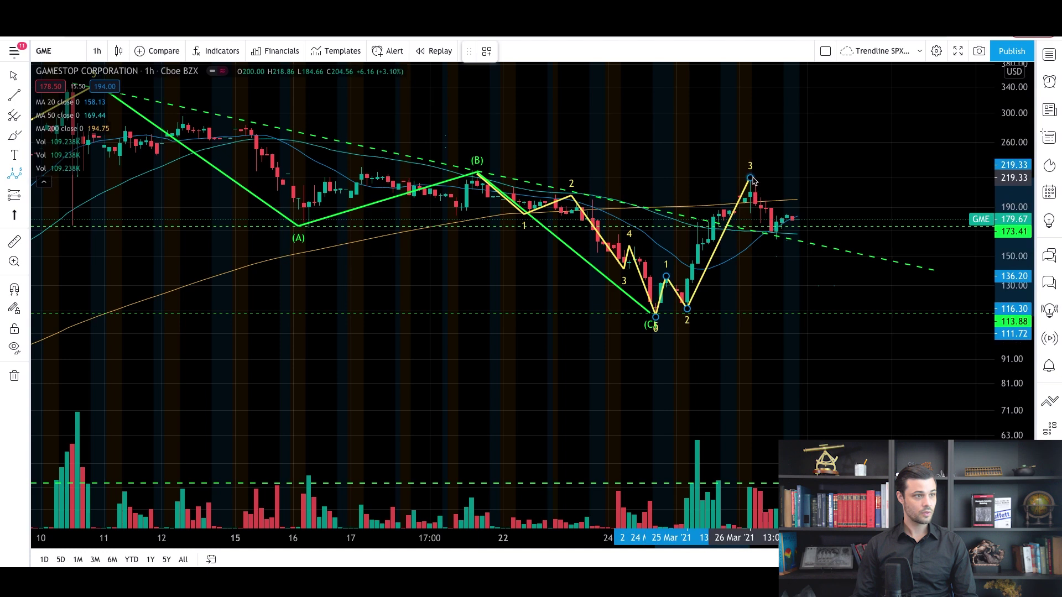
{"action": "left_click", "coordinate": [776, 231]}
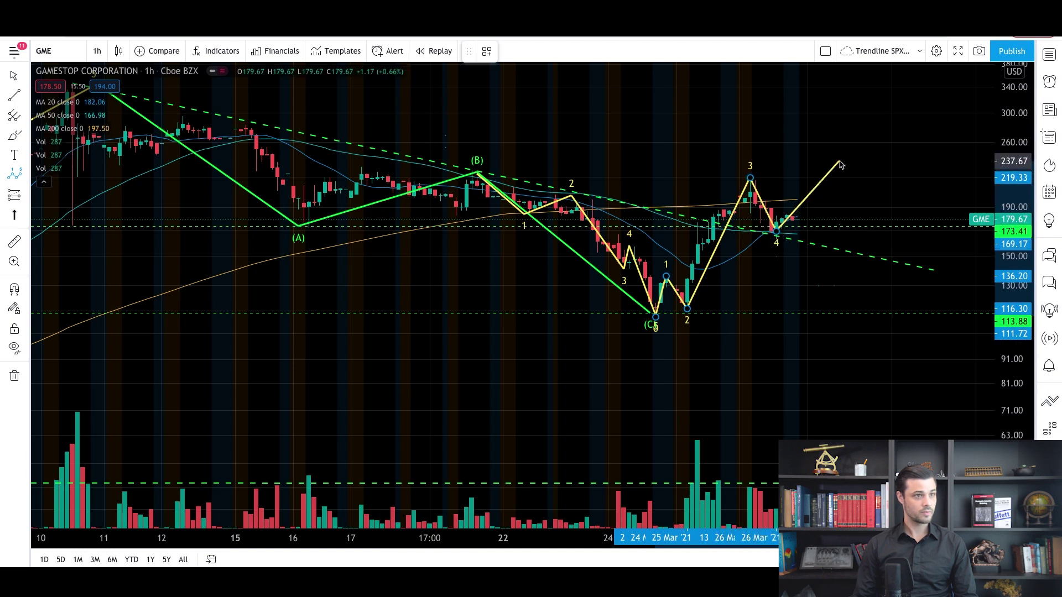
{"action": "left_click", "coordinate": [834, 165]}
Step: Compress the rising yellow impulse: wave 3 to about 189, wave 4 to about 177 and wave 5 onto the 26 March peak
{"action": "left_click_drag", "start_coordinate": [750, 178], "coordinate": [713, 209]}
{"action": "left_click_drag", "start_coordinate": [778, 233], "coordinate": [729, 224]}
{"action": "left_click_drag", "start_coordinate": [834, 164], "coordinate": [751, 185]}
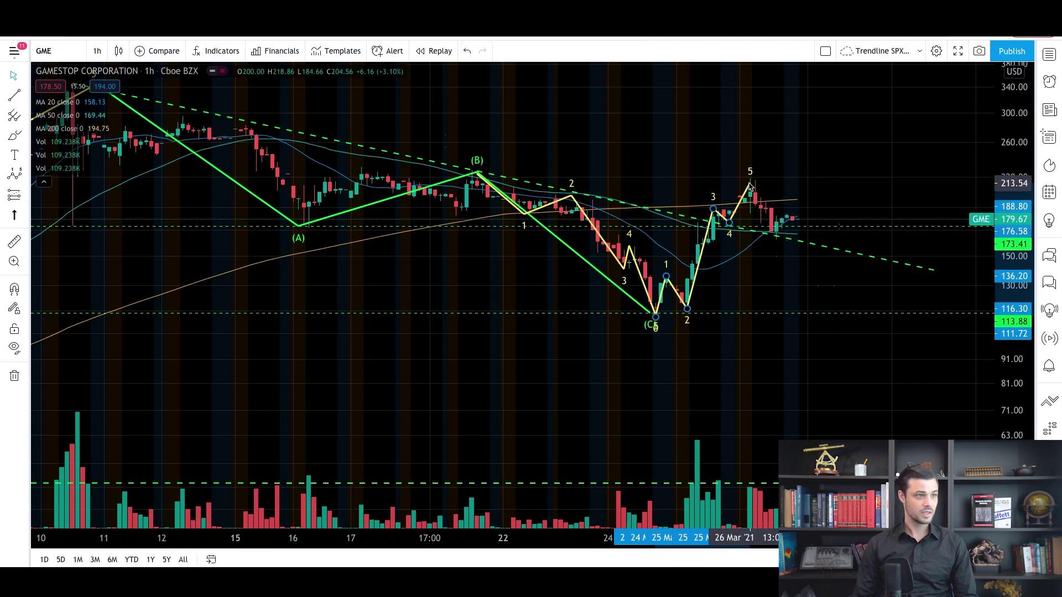
{"action": "left_click", "coordinate": [878, 227]}
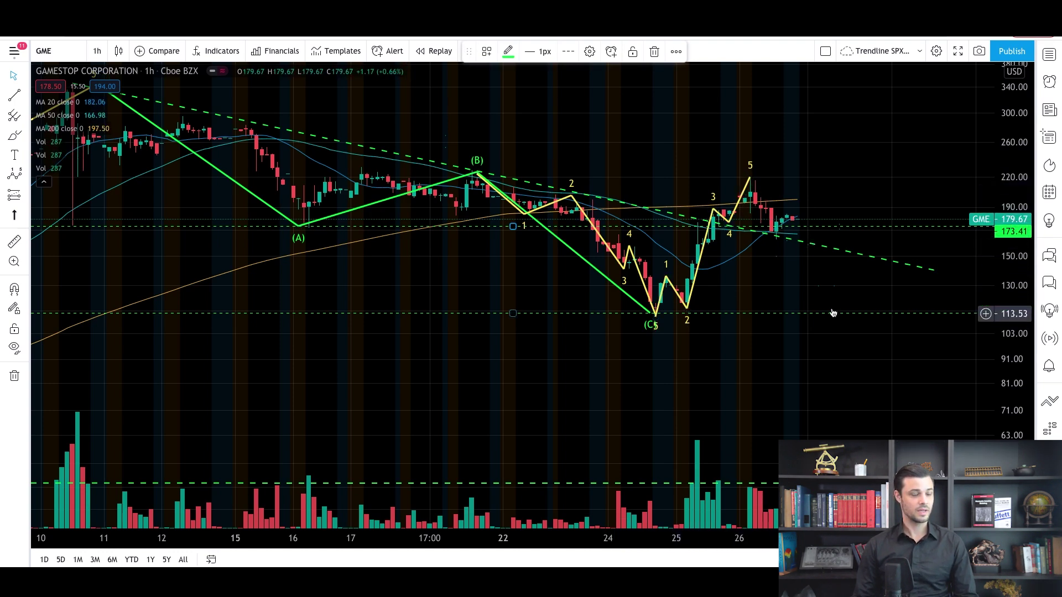
Step: Draw a small green Elliott A-B-C correction starting at about 213 near the 26 March peak, with (A) at about 174
{"action": "left_click_drag", "start_coordinate": [687, 537], "coordinate": [753, 537]}
{"action": "left_click_drag", "start_coordinate": [1016, 207], "coordinate": [833, 308]}
{"action": "scroll", "coordinate": [766, 508], "scroll_direction": "up", "scroll_amount": 4}
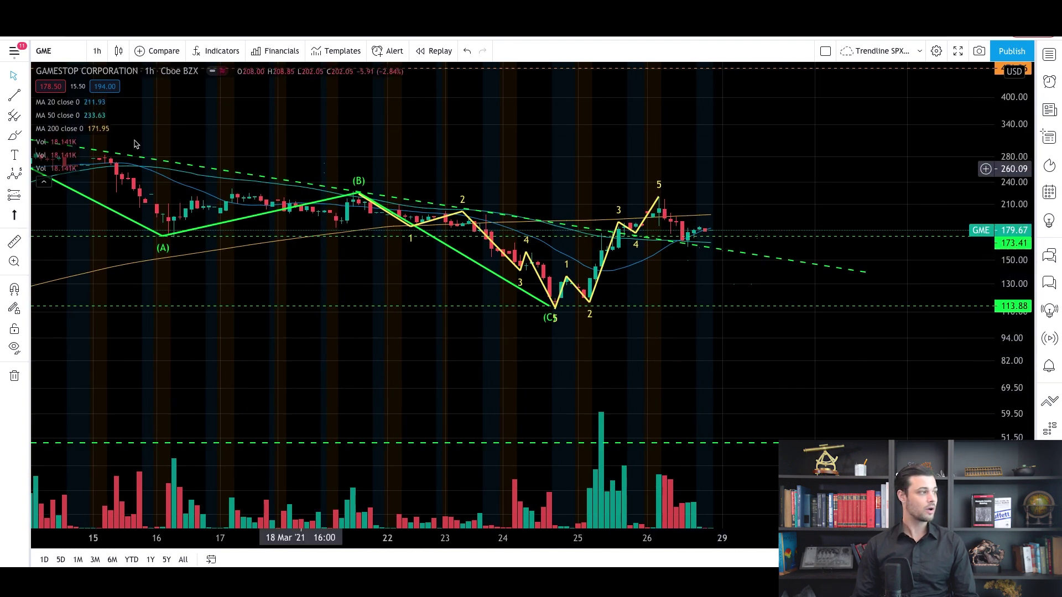
{"action": "left_click", "coordinate": [25, 176]}
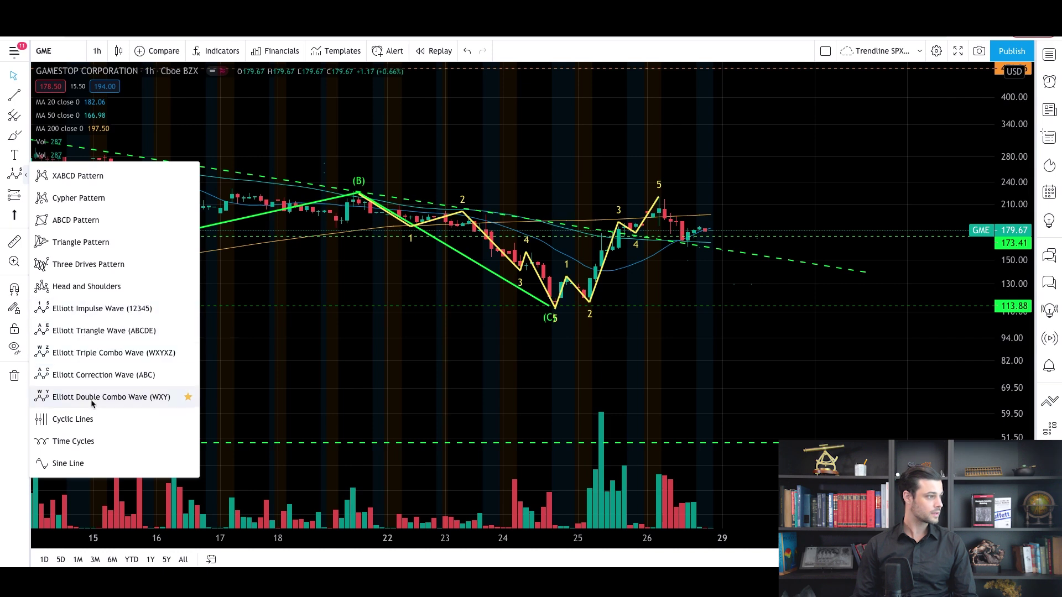
{"action": "left_click", "coordinate": [83, 375]}
{"action": "left_click", "coordinate": [653, 201]}
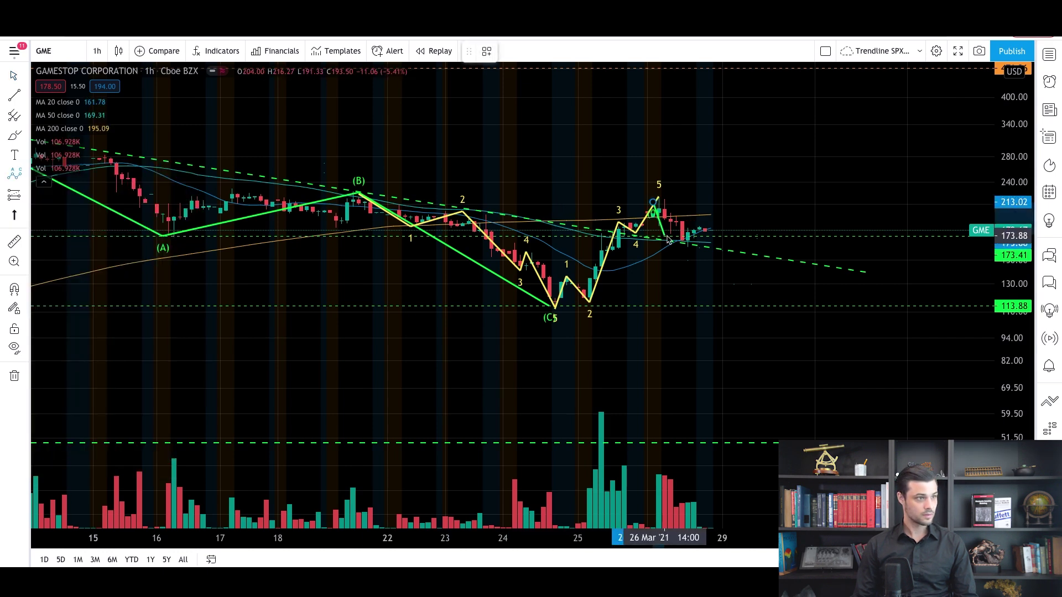
{"action": "left_click", "coordinate": [736, 258]}
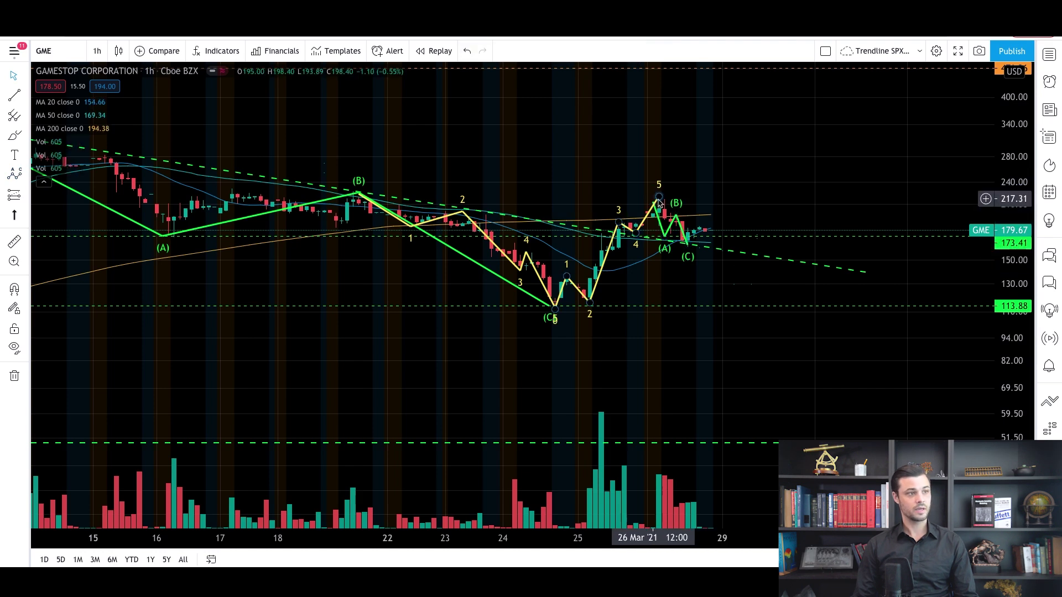
{"action": "left_click", "coordinate": [696, 252]}
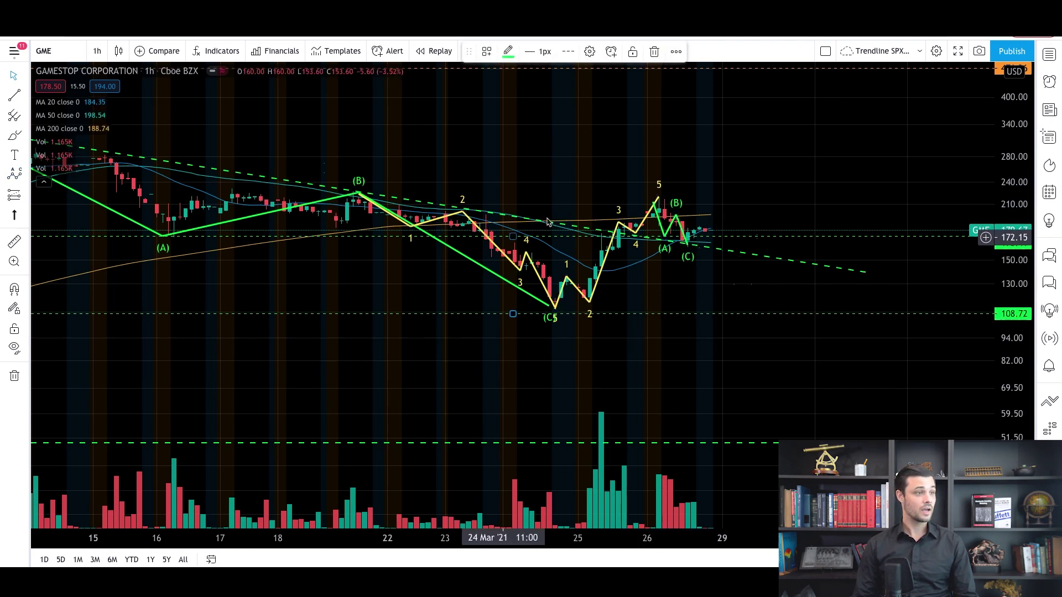
Step: Stretch the small green correction to the right: (A) to about 168, (B) projected at about 204 and (C) at about 162
{"action": "left_click_drag", "start_coordinate": [688, 246], "coordinate": [734, 248]}
{"action": "left_click_drag", "start_coordinate": [677, 216], "coordinate": [728, 209]}
{"action": "left_click_drag", "start_coordinate": [661, 236], "coordinate": [687, 242]}
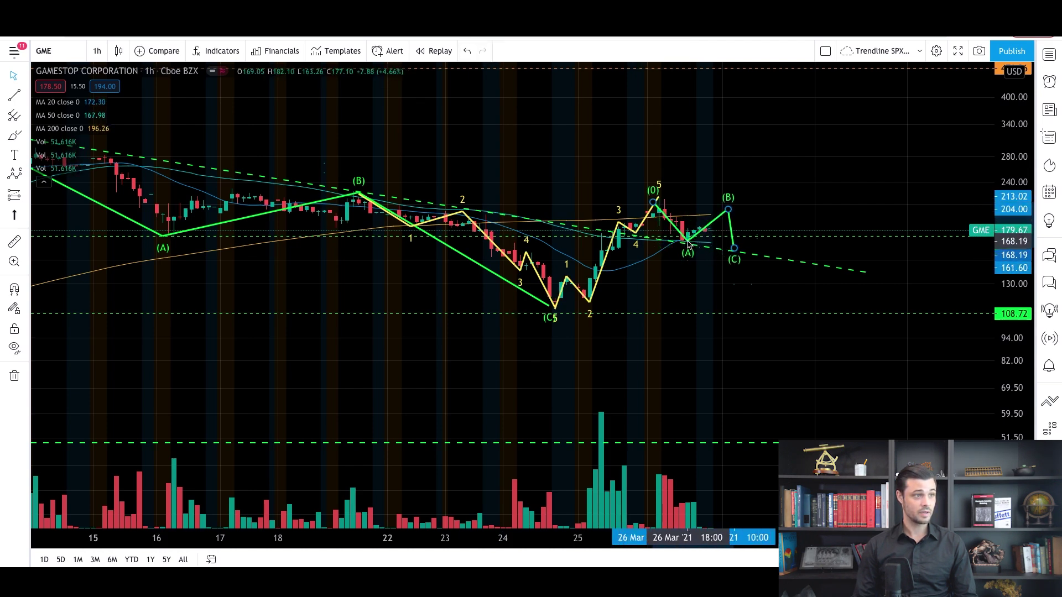
{"action": "left_click_drag", "start_coordinate": [728, 209], "coordinate": [718, 213]}
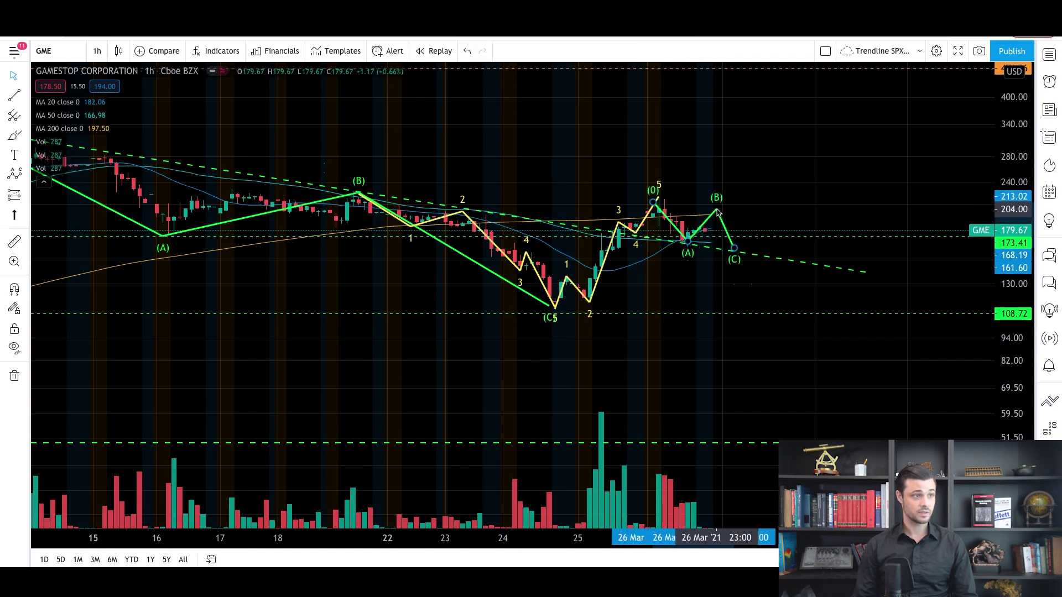
{"action": "left_click", "coordinate": [736, 258]}
{"action": "left_click_drag", "start_coordinate": [736, 258], "coordinate": [734, 259]}
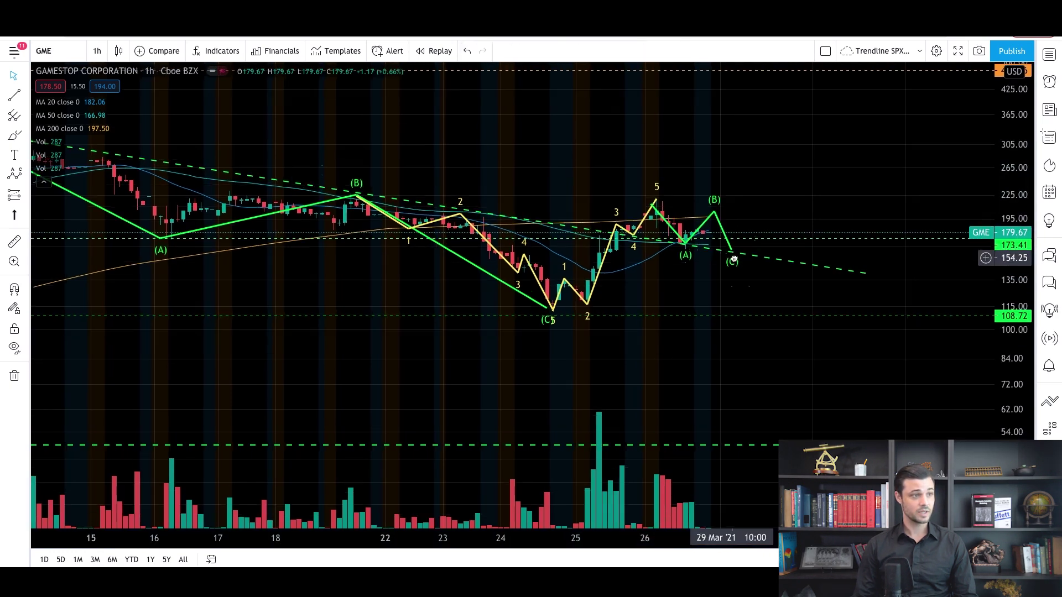
Step: Try the small correction's (C) on the dashed trendline at about 157, and place it on the 173.41 support line on 29 March
{"action": "left_click", "coordinate": [737, 258]}
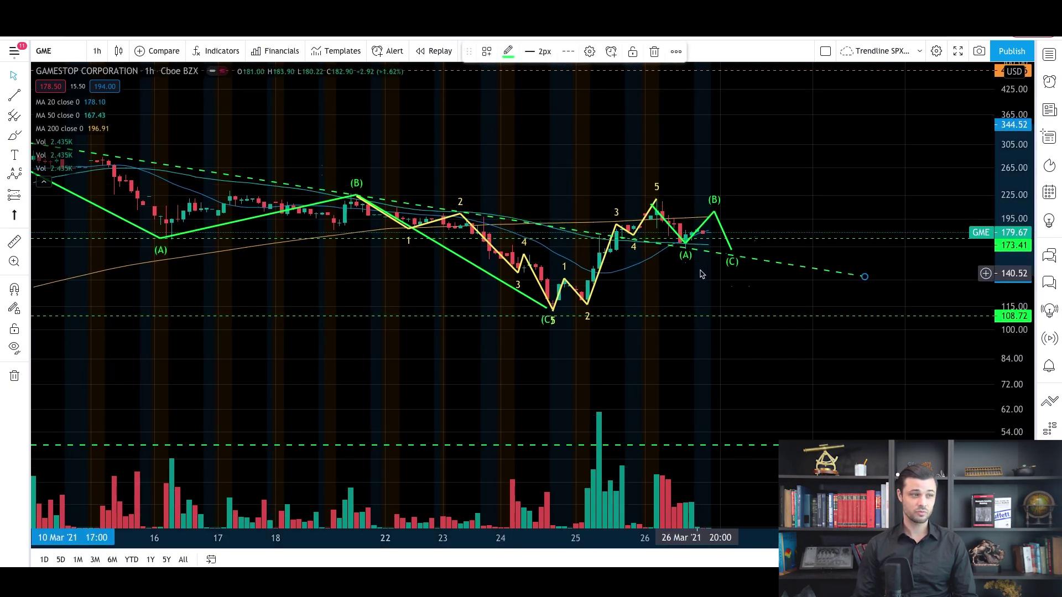
{"action": "left_click_drag", "start_coordinate": [730, 254], "coordinate": [743, 254]}
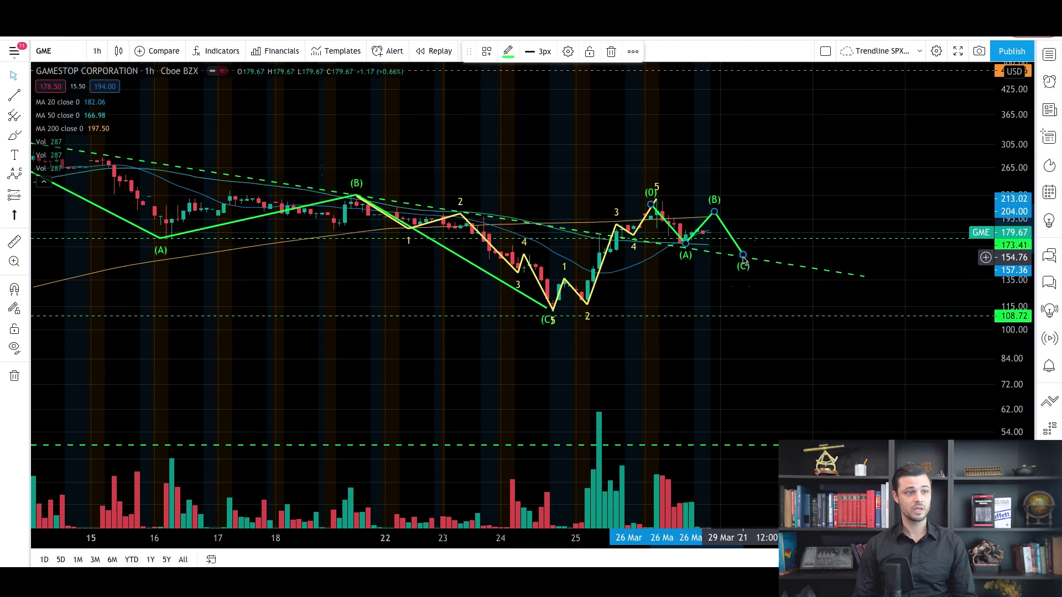
{"action": "left_click_drag", "start_coordinate": [744, 256], "coordinate": [738, 240]}
{"action": "left_click", "coordinate": [761, 245]}
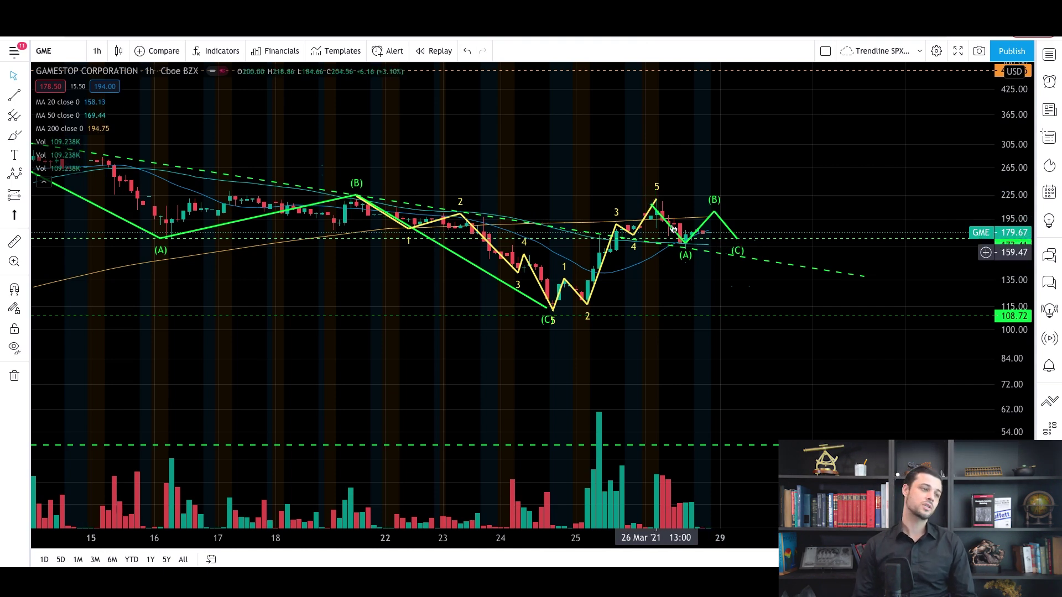
Step: Draw a yellow Elliott impulse from about 108 on 24 March: 1 at 228, 2 at 157, 3 at 333, 4 at 259, 5 at 476
{"action": "left_click_drag", "start_coordinate": [511, 543], "coordinate": [679, 560]}
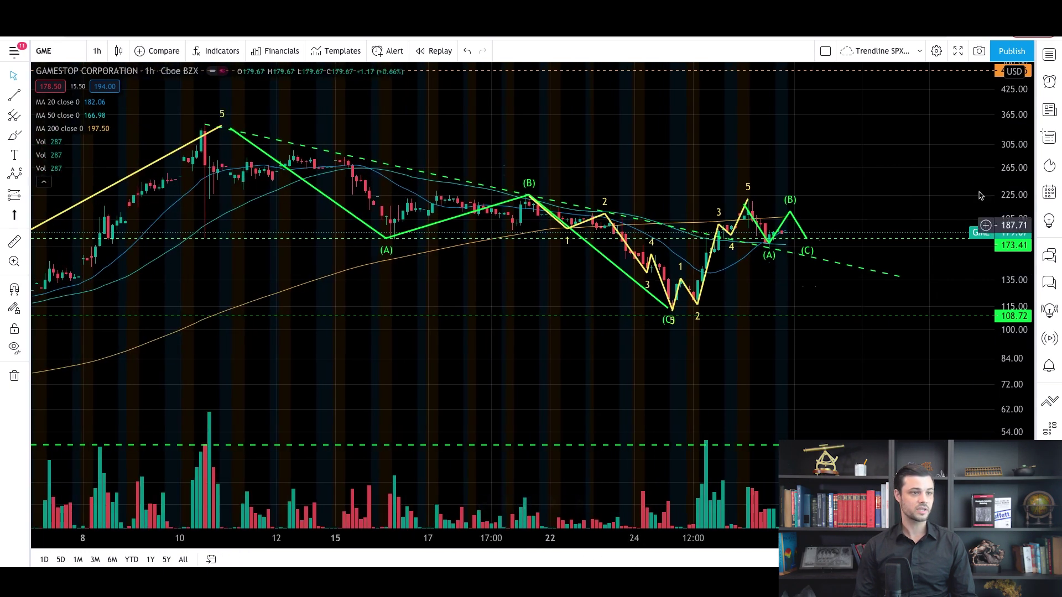
{"action": "left_click_drag", "start_coordinate": [1017, 161], "coordinate": [965, 296]}
{"action": "left_click_drag", "start_coordinate": [892, 309], "coordinate": [880, 311]}
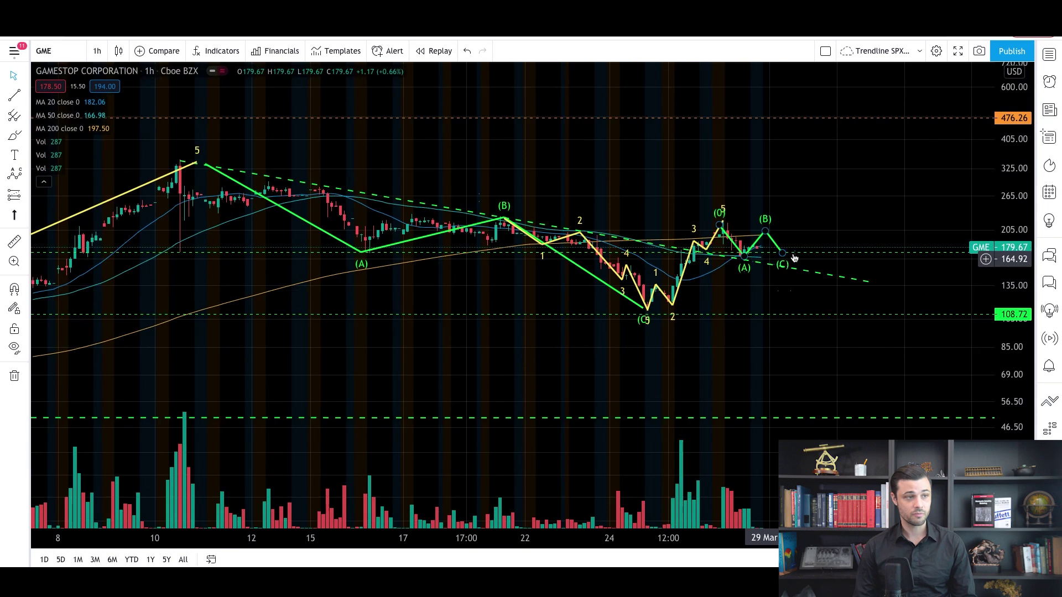
{"action": "left_click_drag", "start_coordinate": [710, 356], "coordinate": [665, 372]}
{"action": "left_click", "coordinate": [28, 176]}
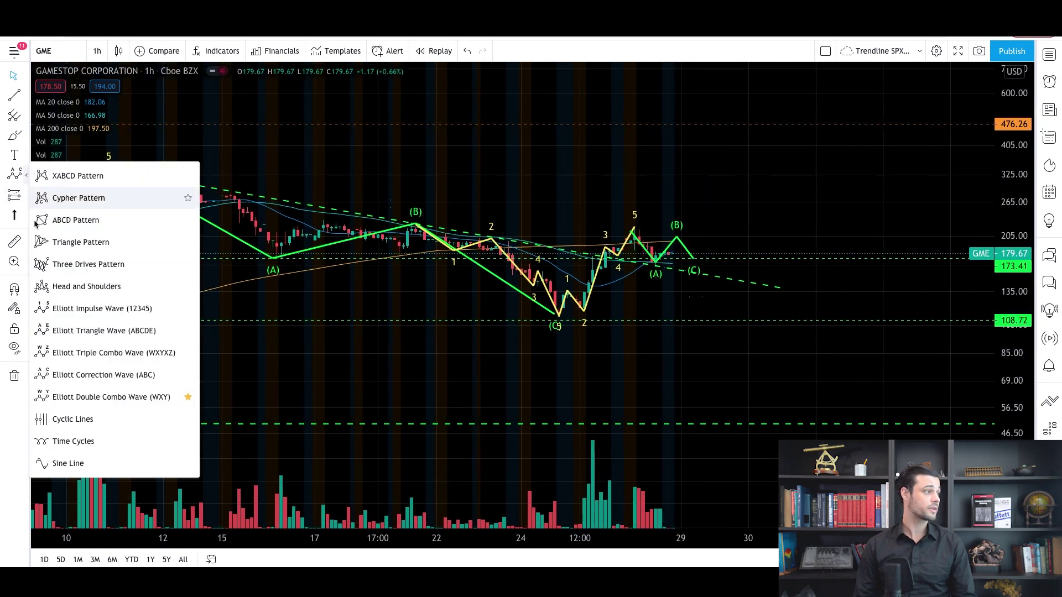
{"action": "left_click", "coordinate": [83, 308]}
{"action": "left_click", "coordinate": [558, 320]}
{"action": "left_click", "coordinate": [634, 221]}
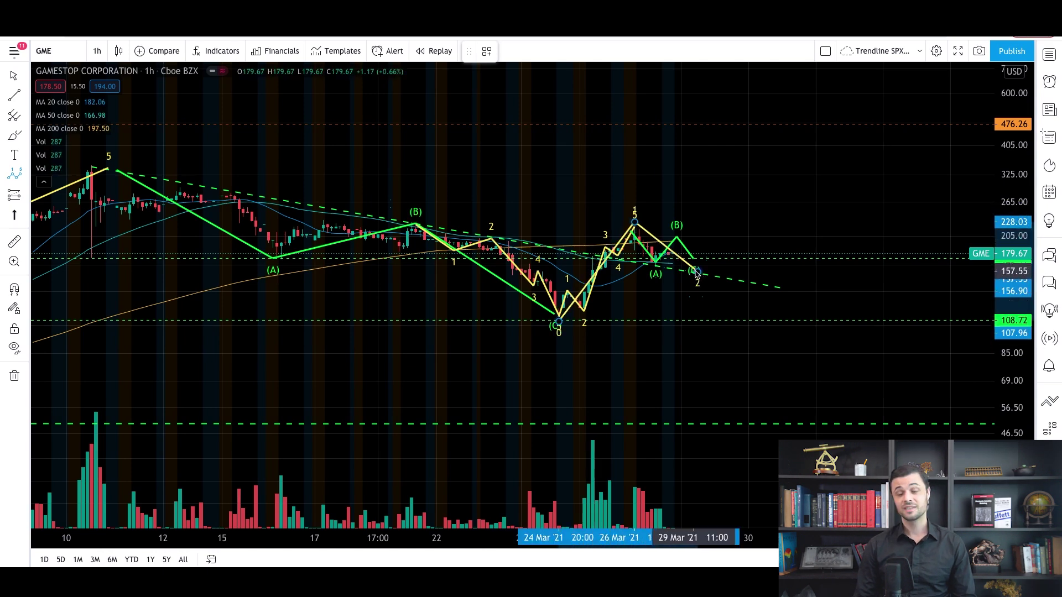
{"action": "left_click", "coordinate": [786, 172]}
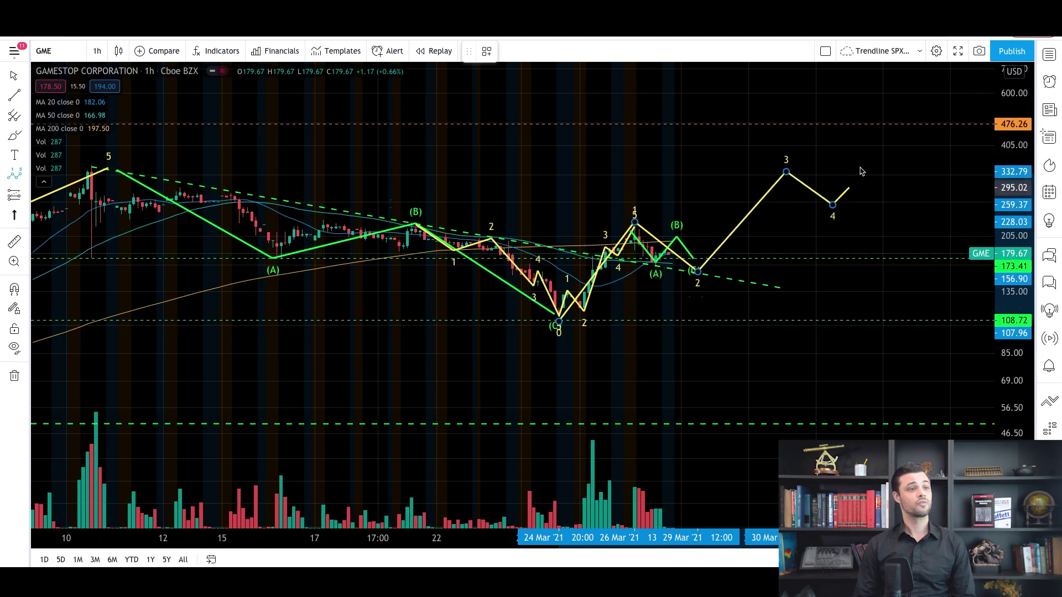
{"action": "left_click", "coordinate": [832, 204]}
{"action": "left_click_drag", "start_coordinate": [888, 224], "coordinate": [819, 222]}
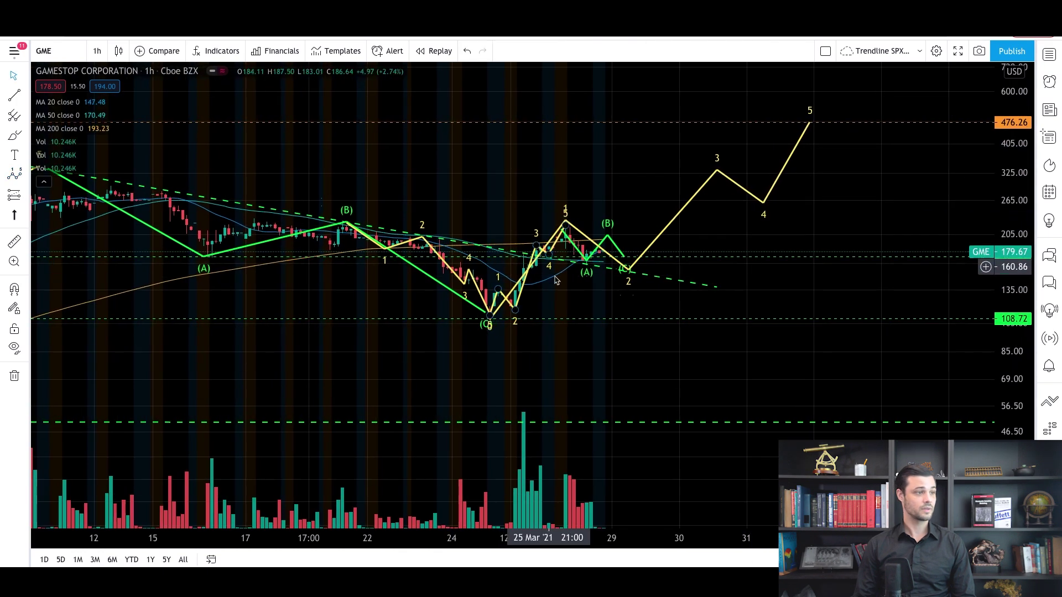
Step: Recolour the small five-wave impulse between the 24 March low and the 26 March peak to a lighter pink
{"action": "left_click", "coordinate": [506, 305]}
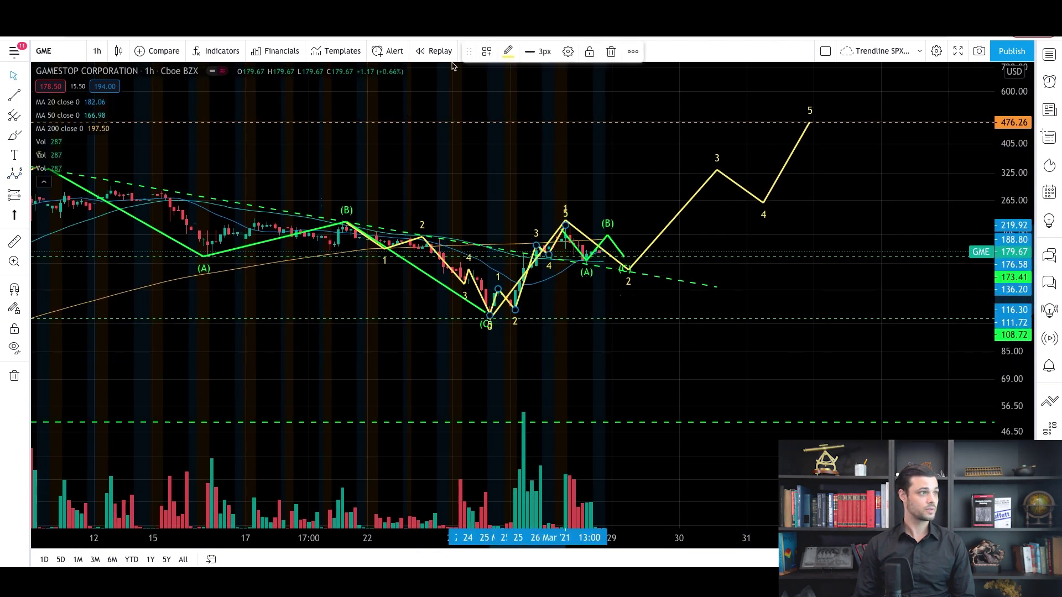
{"action": "left_click", "coordinate": [508, 51]}
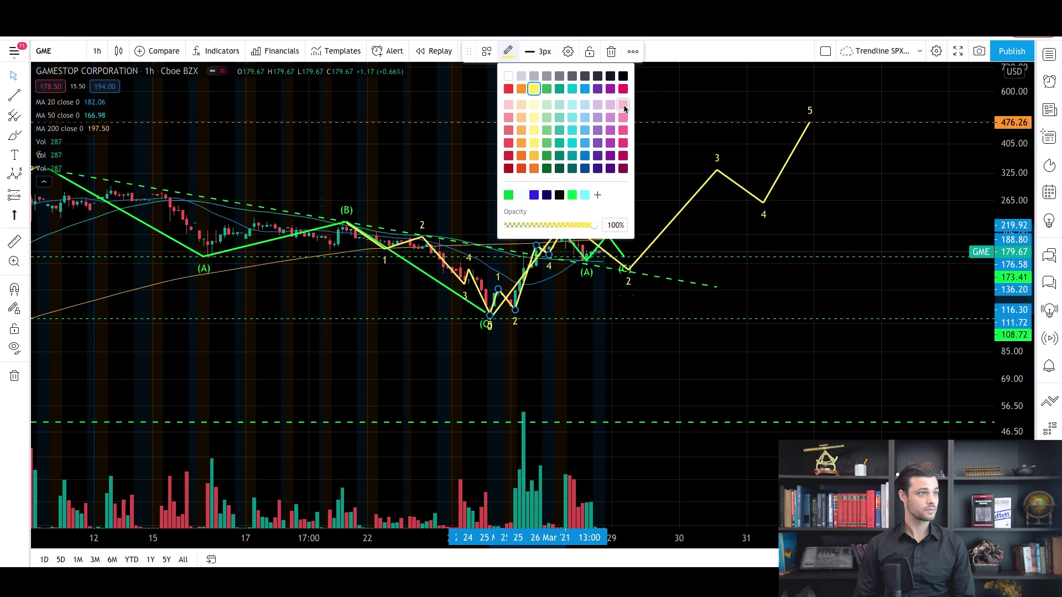
{"action": "left_click", "coordinate": [624, 90]}
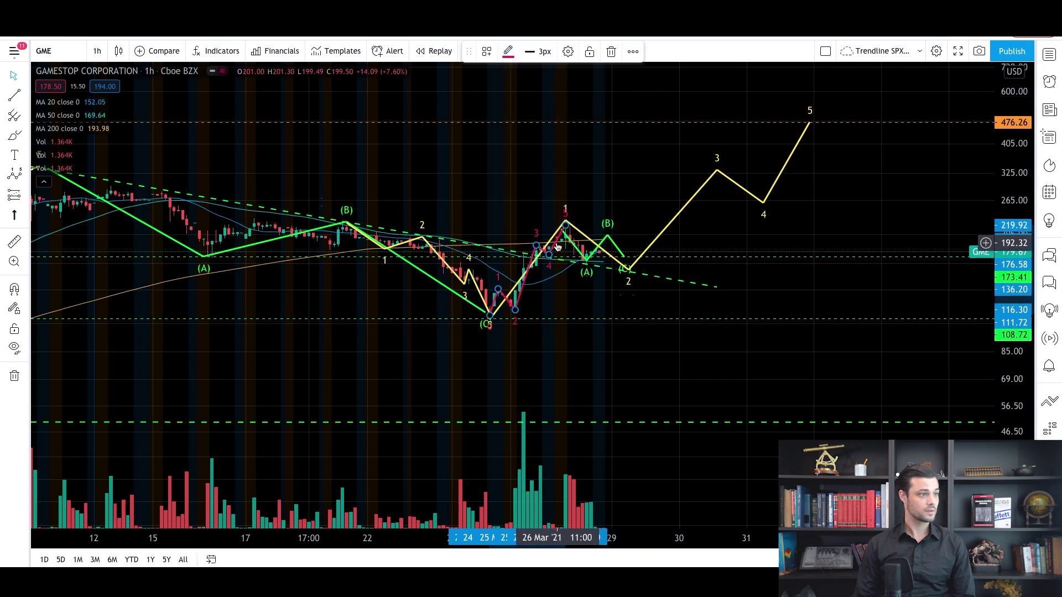
{"action": "left_click", "coordinate": [508, 51]}
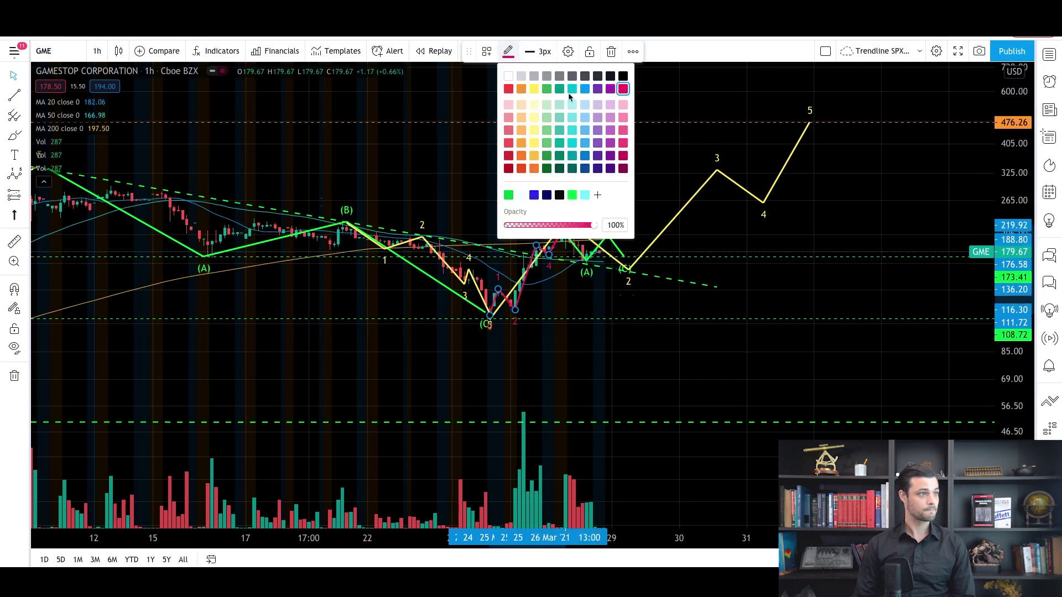
{"action": "left_click", "coordinate": [624, 143]}
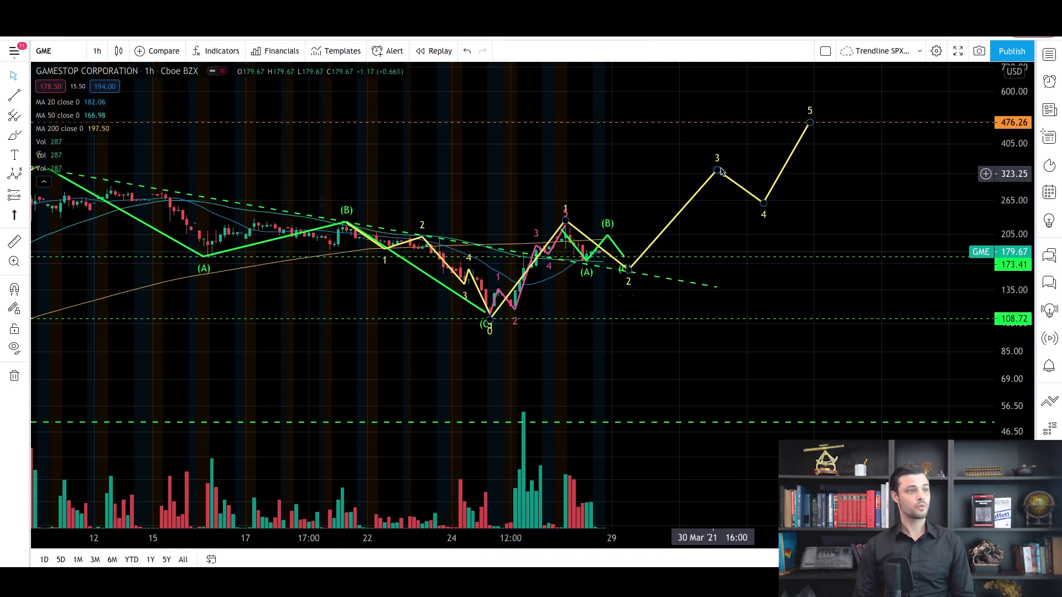
Step: Draw a larger pink Elliott impulse from about 37 on 17 February, with 1 at about 359, 2 at about 94 and 3 at about 505
{"action": "left_click_drag", "start_coordinate": [526, 537], "coordinate": [179, 540]}
{"action": "left_click_drag", "start_coordinate": [1015, 230], "coordinate": [1014, 334]}
{"action": "left_click_drag", "start_coordinate": [962, 334], "coordinate": [846, 335]}
{"action": "left_click_drag", "start_coordinate": [454, 540], "coordinate": [787, 540]}
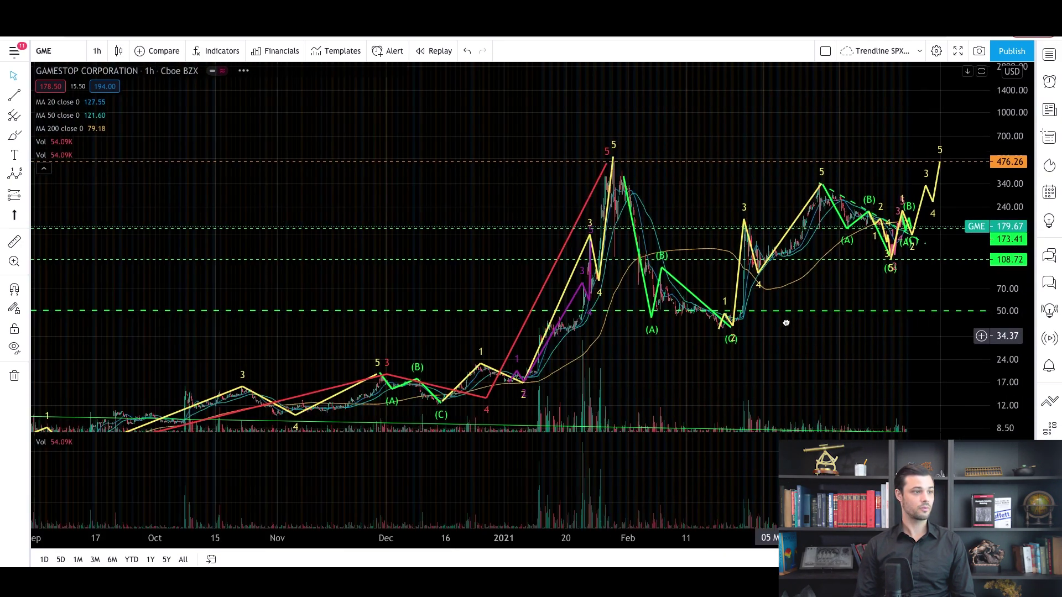
{"action": "left_click", "coordinate": [25, 175]}
{"action": "left_click", "coordinate": [72, 309]}
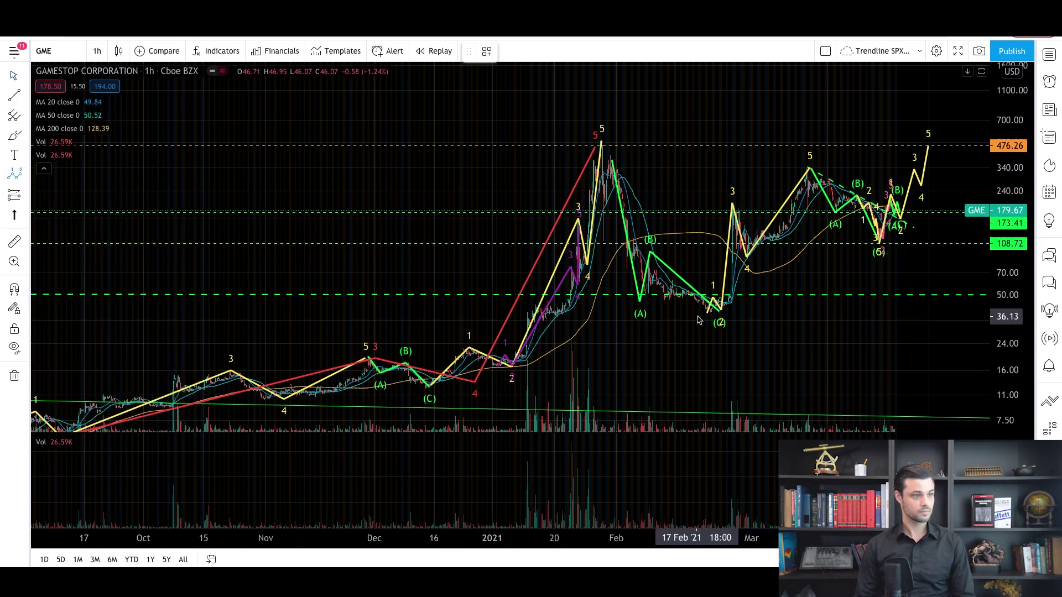
{"action": "left_click", "coordinate": [699, 314]}
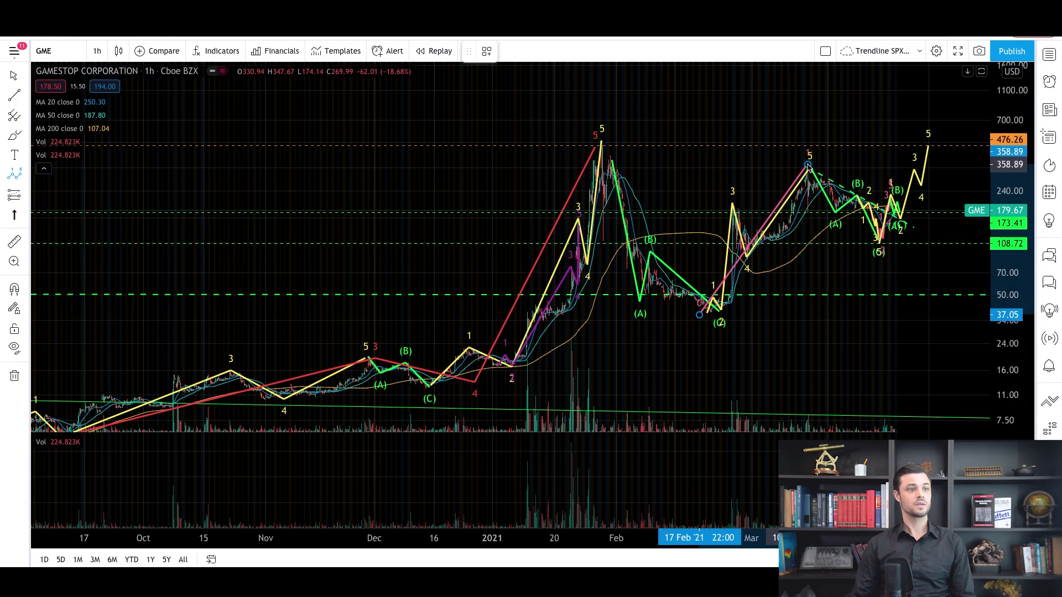
{"action": "left_click", "coordinate": [809, 166]}
{"action": "left_click", "coordinate": [881, 253]}
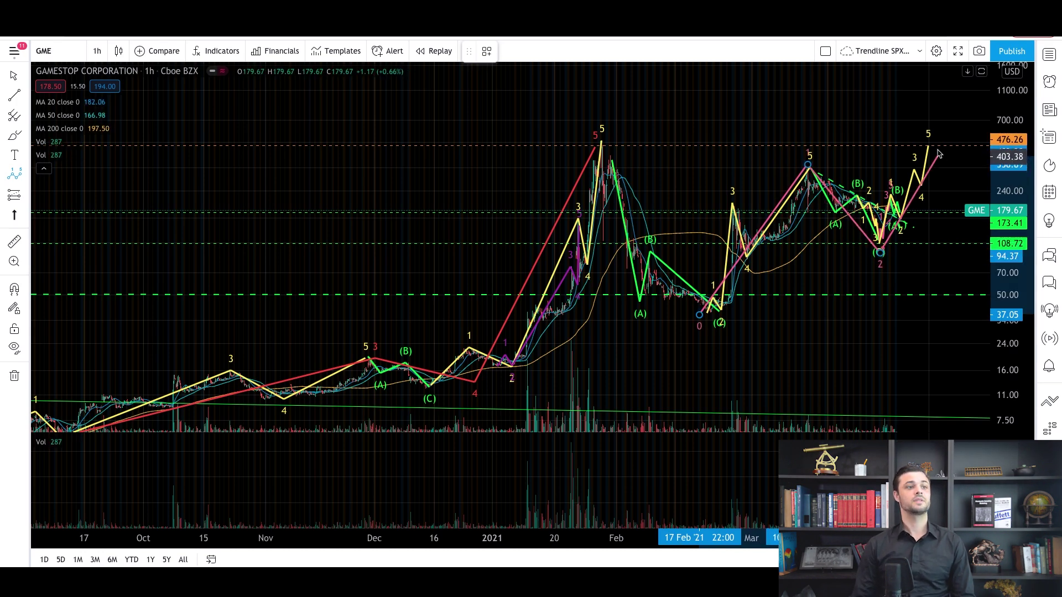
{"action": "left_click", "coordinate": [979, 178]}
Step: Reposition the large pink impulse's projected ending, with wave 5 at about 787 and wave 4 at about 317
{"action": "left_click_drag", "start_coordinate": [790, 538], "coordinate": [557, 498]}
{"action": "left_click_drag", "start_coordinate": [721, 393], "coordinate": [655, 384]}
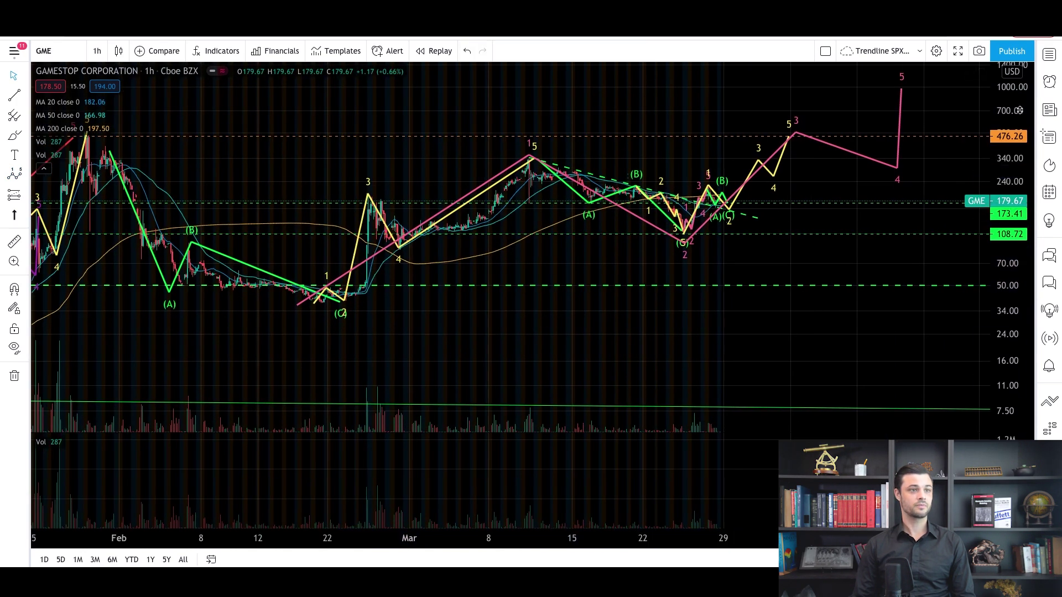
{"action": "left_click_drag", "start_coordinate": [901, 109], "coordinate": [942, 134]}
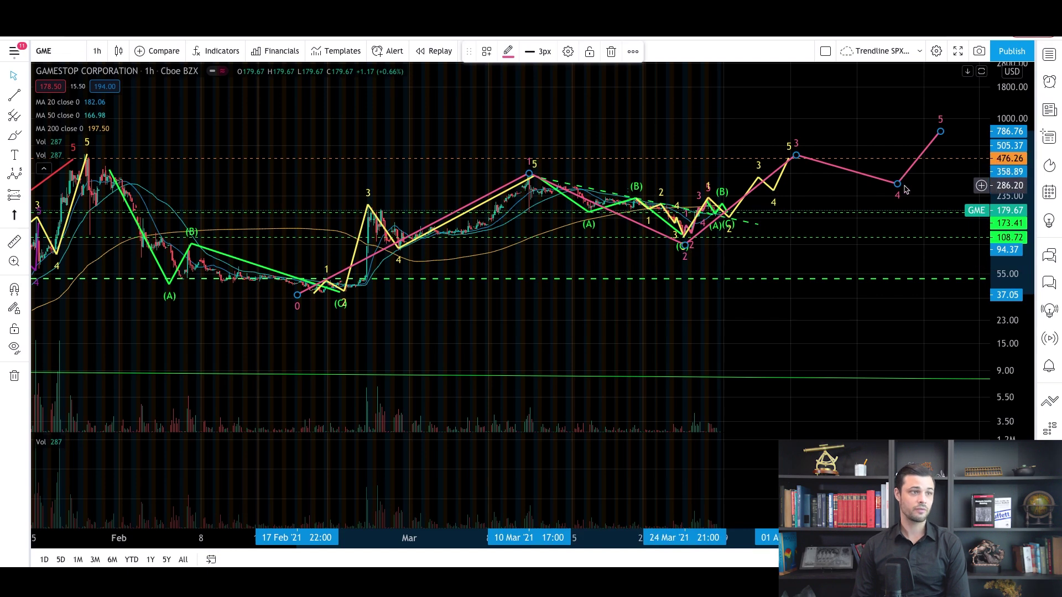
{"action": "left_click_drag", "start_coordinate": [897, 184], "coordinate": [895, 180]}
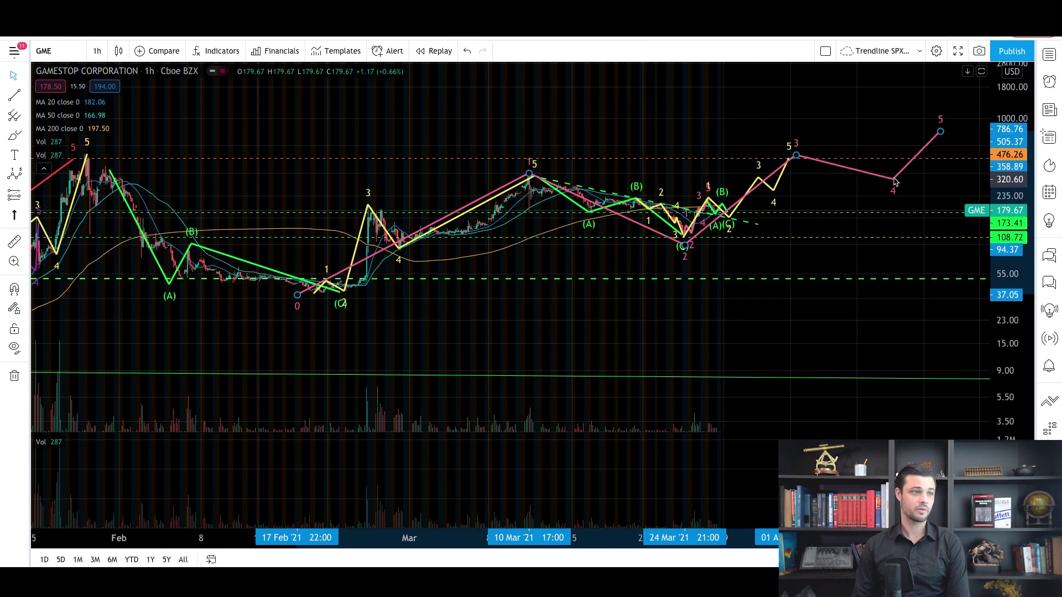
Step: Draw a green Elliott A-B-C correction from the pink wave 3 at about 505, with (A) at about 230, (B) at 355 and (C) at 148
{"action": "left_click", "coordinate": [26, 175]}
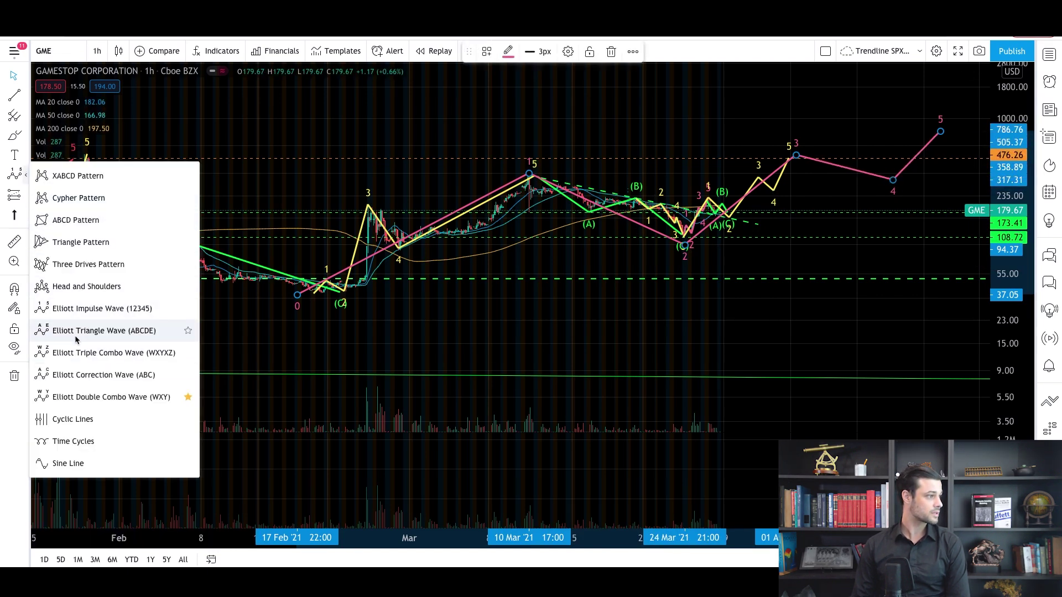
{"action": "left_click", "coordinate": [76, 374]}
{"action": "left_click", "coordinate": [800, 157]}
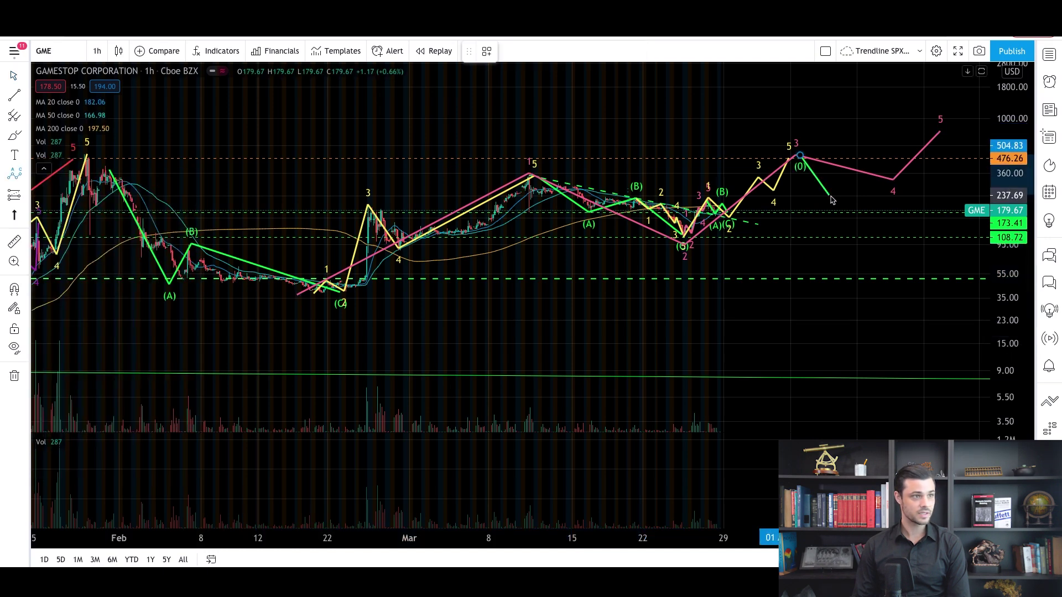
{"action": "left_click", "coordinate": [852, 174]}
{"action": "left_click", "coordinate": [881, 221]}
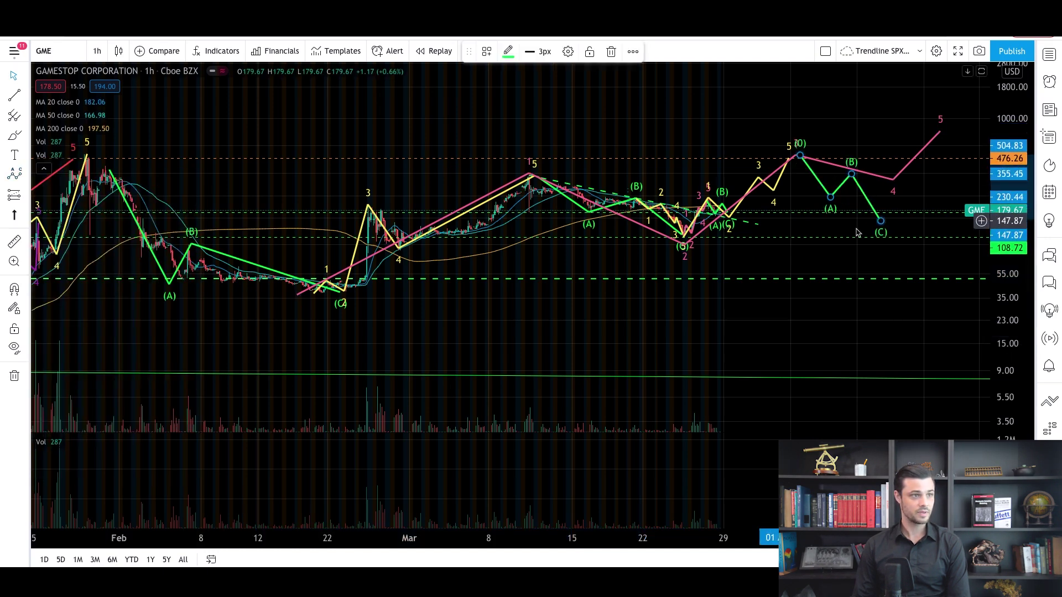
Step: Reshape the projected green correction, moving (A) to about 341, (B) to about 489 and (C) next to the pink wave 4
{"action": "mouse_move", "coordinate": [830, 196]}
{"action": "left_mouse_down"}
{"action": "mouse_move", "coordinate": [836, 174]}
{"action": "mouse_move", "coordinate": [861, 160]}
{"action": "left_mouse_up"}
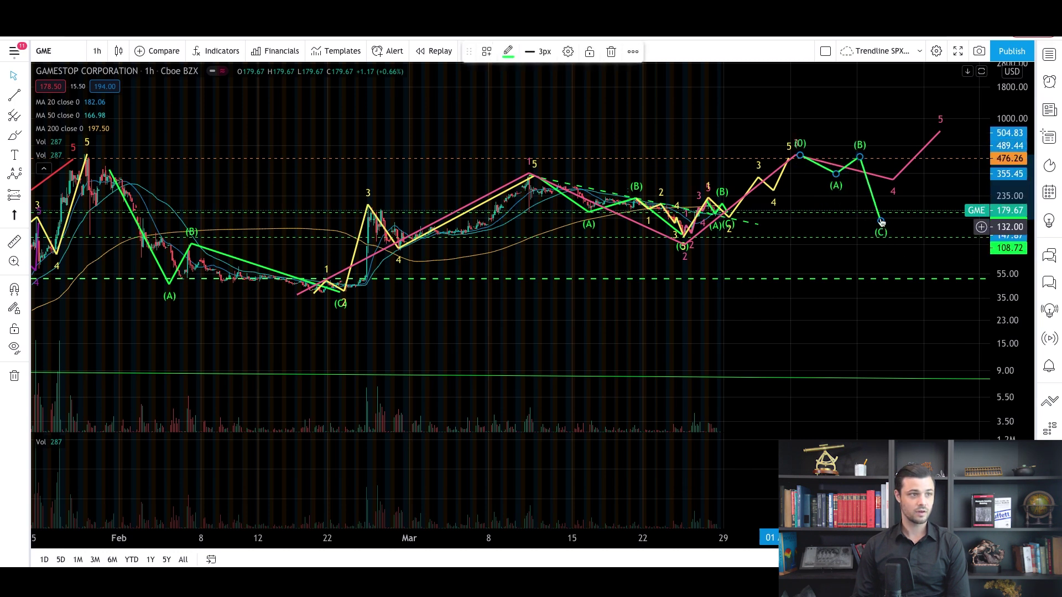
{"action": "mouse_move", "coordinate": [880, 221]}
{"action": "left_mouse_down"}
{"action": "mouse_move", "coordinate": [890, 176]}
{"action": "mouse_move", "coordinate": [822, 173]}
{"action": "left_mouse_up"}
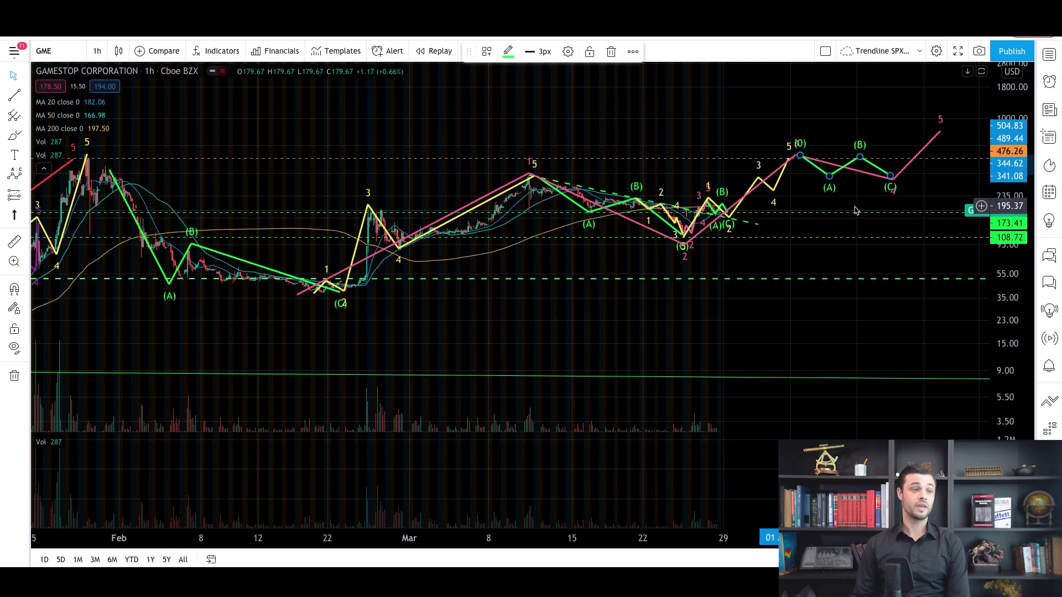
{"action": "left_click_drag", "start_coordinate": [890, 176], "coordinate": [888, 180]}
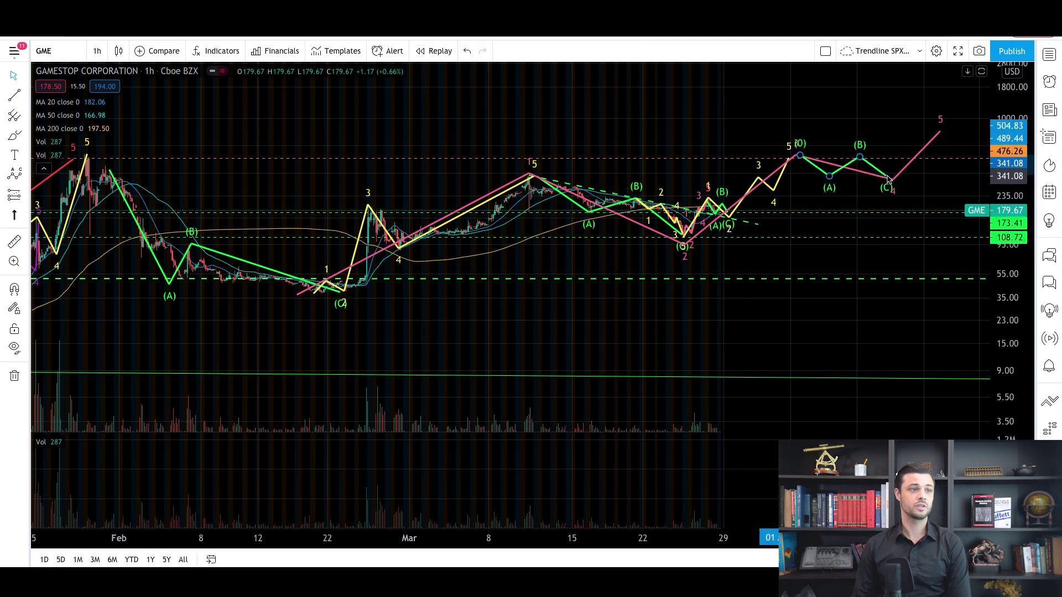
{"action": "left_click", "coordinate": [868, 202]}
{"action": "left_click", "coordinate": [686, 242]}
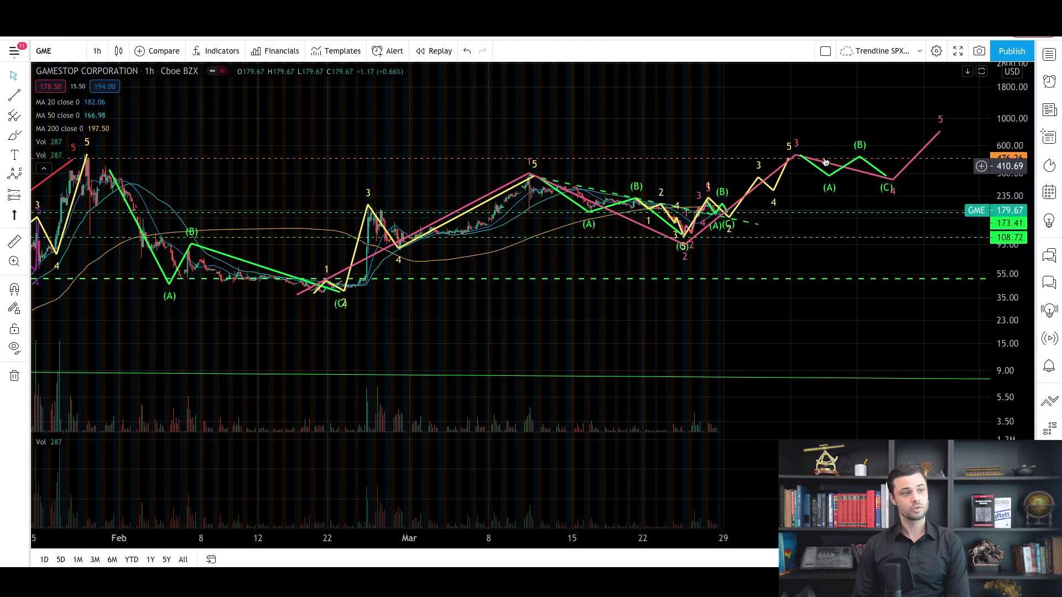
{"action": "left_click_drag", "start_coordinate": [905, 198], "coordinate": [896, 200]}
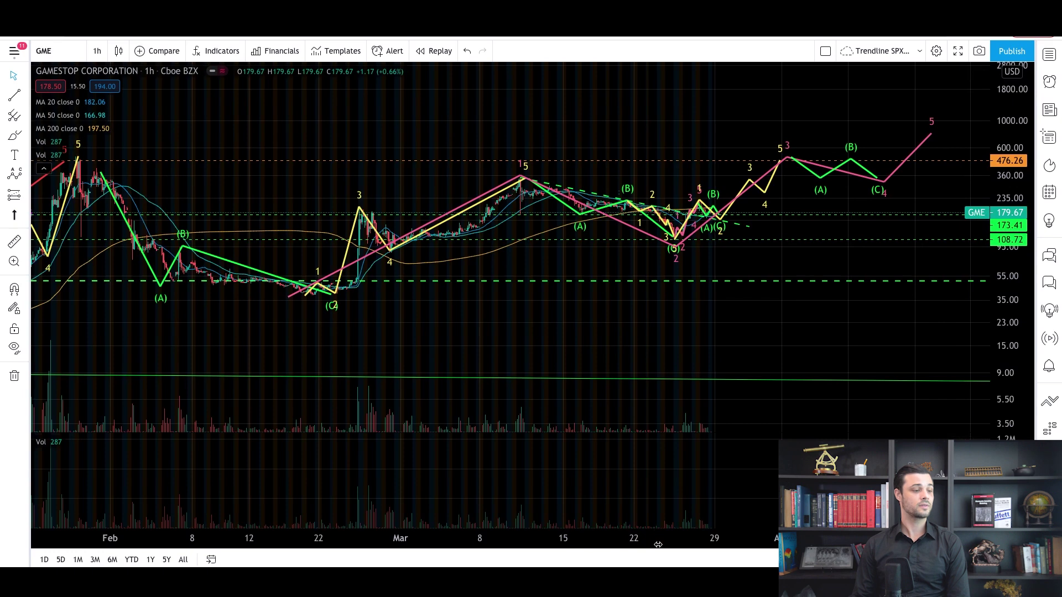
{"action": "scroll", "coordinate": [672, 494], "scroll_direction": "down", "scroll_amount": 3}
{"action": "left_click_drag", "start_coordinate": [827, 332], "coordinate": [778, 332]}
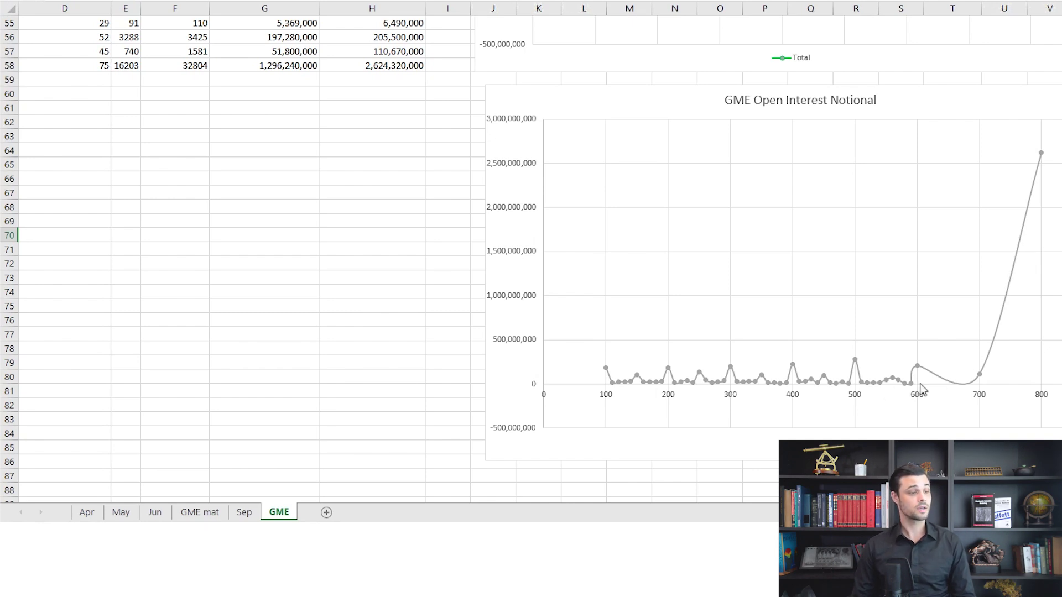
Step: Switch to the Excel workbook's GME sheet and examine the Open Interest Notional chart's point at the 800 strike and its value axis
{"action": "left_click", "coordinate": [1038, 260]}
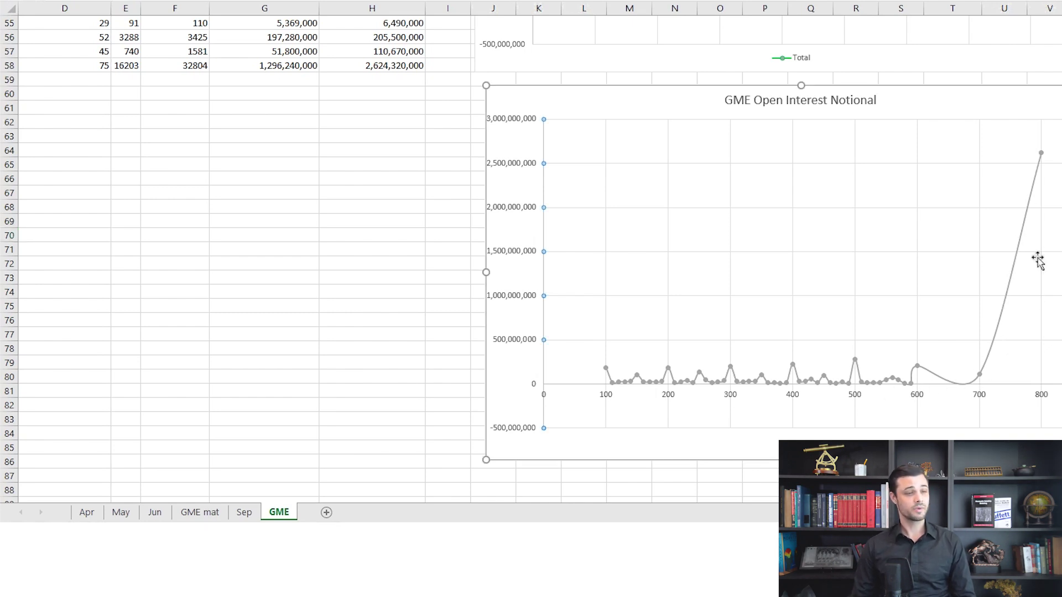
{"action": "left_click", "coordinate": [1041, 160]}
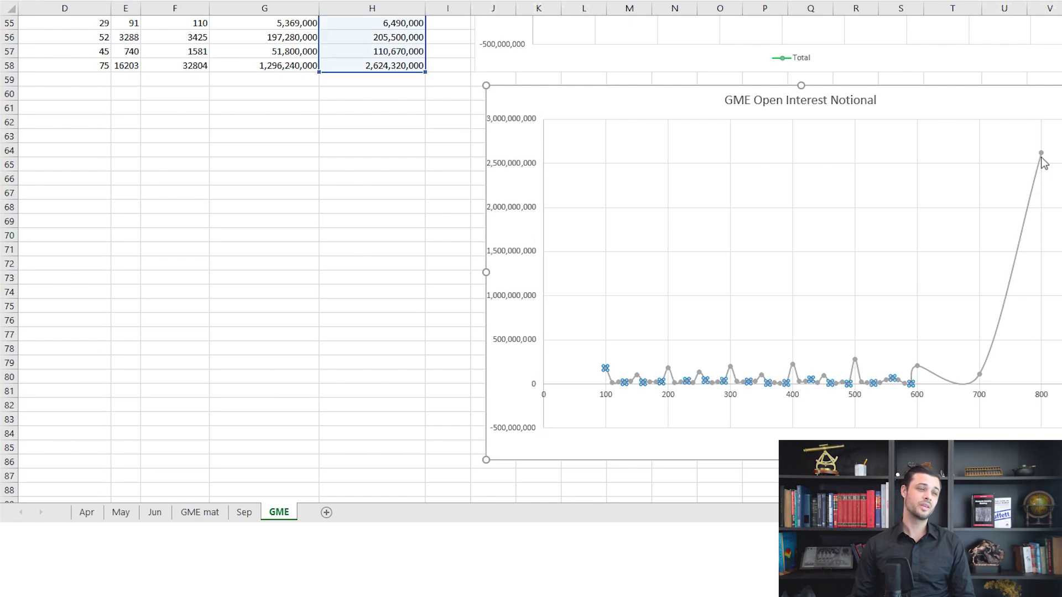
{"action": "left_click", "coordinate": [1041, 155]}
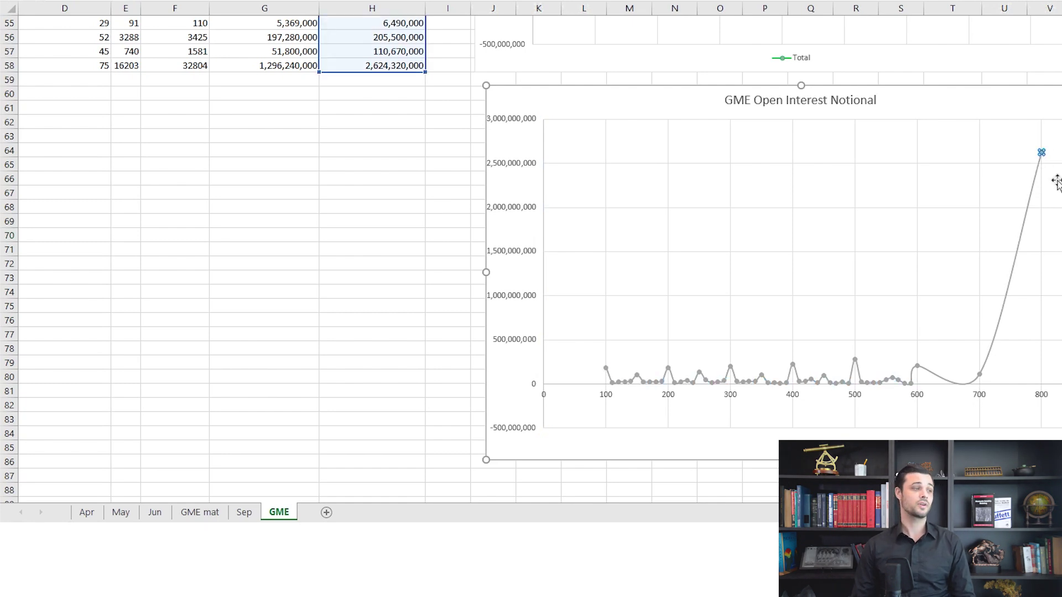
{"action": "left_click", "coordinate": [1037, 395]}
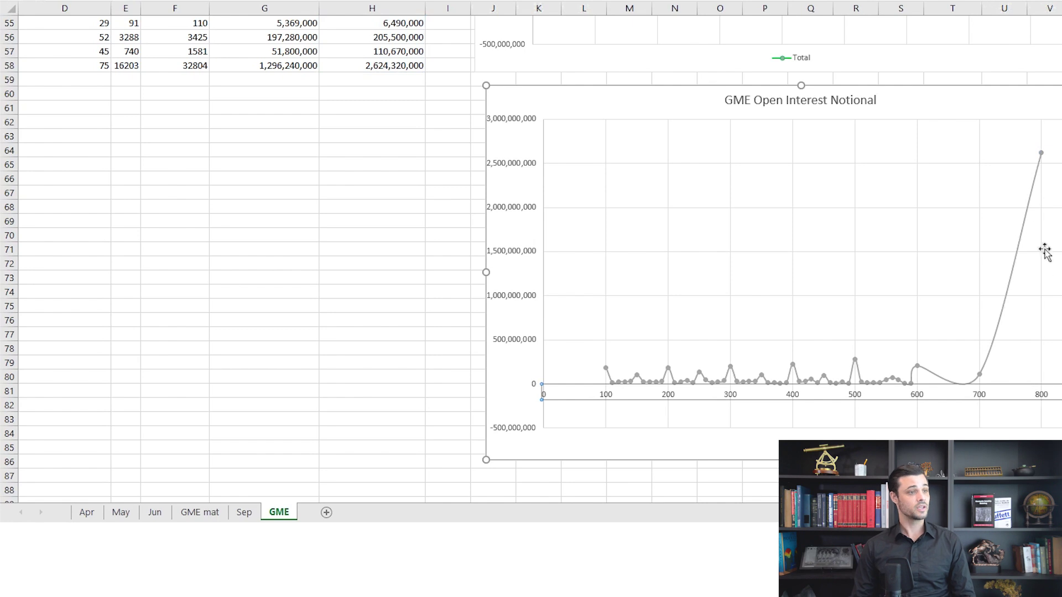
{"action": "left_click", "coordinate": [1044, 159]}
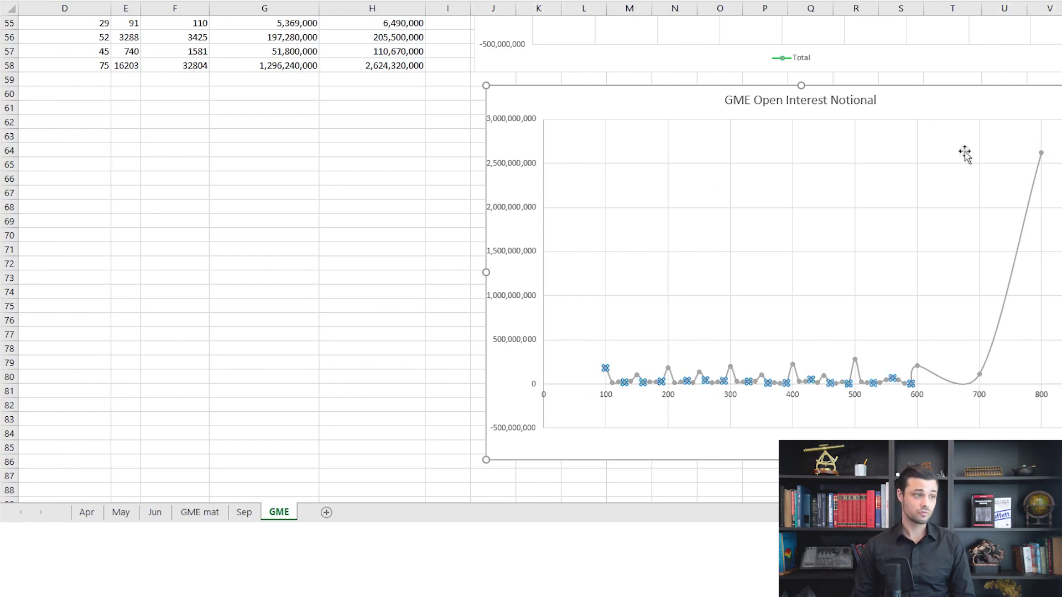
{"action": "left_click", "coordinate": [513, 169]}
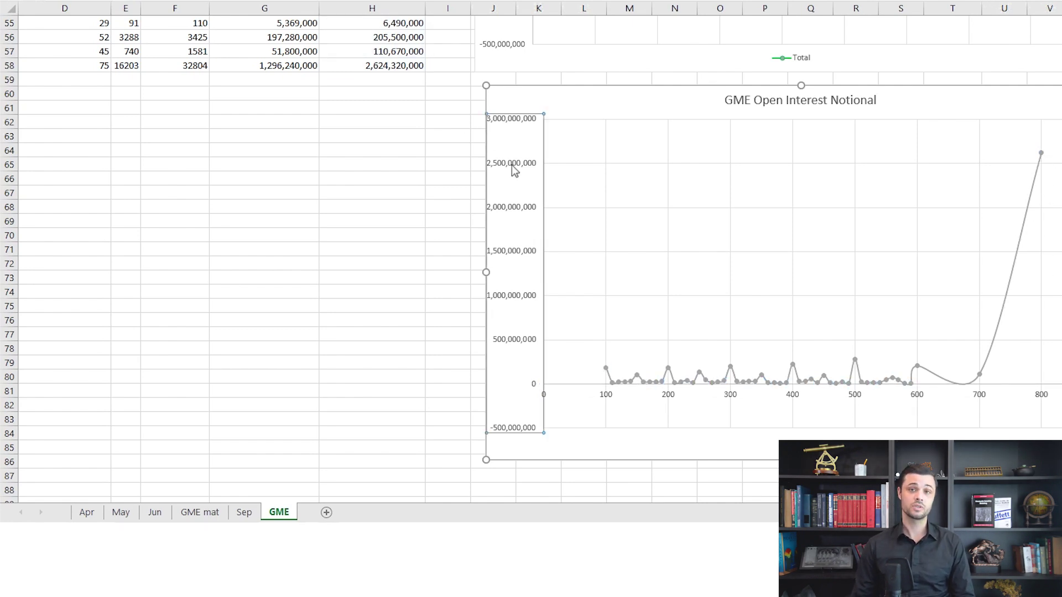
{"action": "left_click", "coordinate": [1041, 156]}
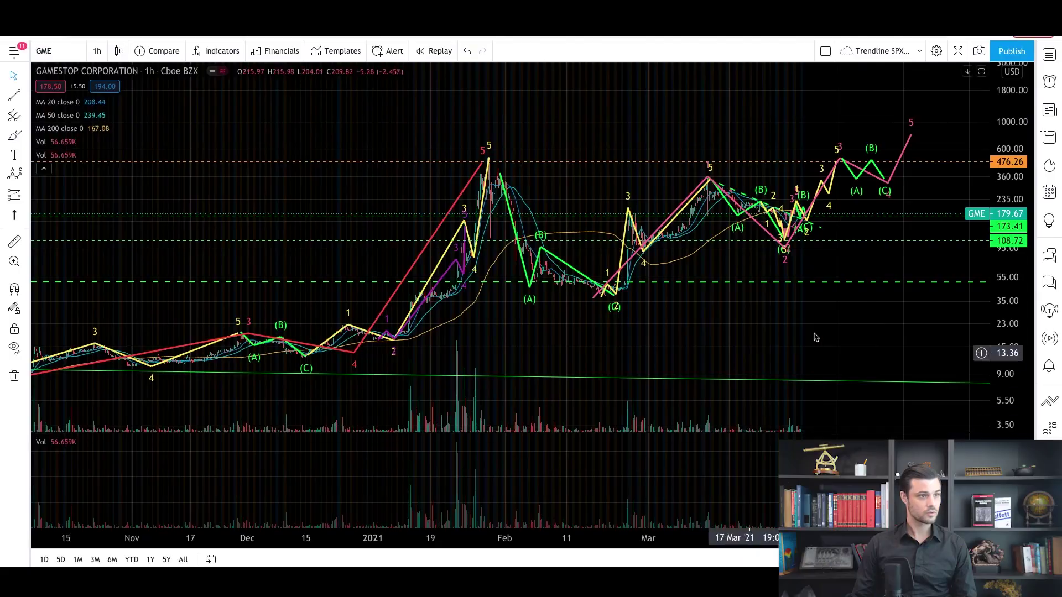
Step: Raise the projected wave 5 endpoint of the large pink impulse to about 803
{"action": "left_click_drag", "start_coordinate": [813, 334], "coordinate": [736, 310]}
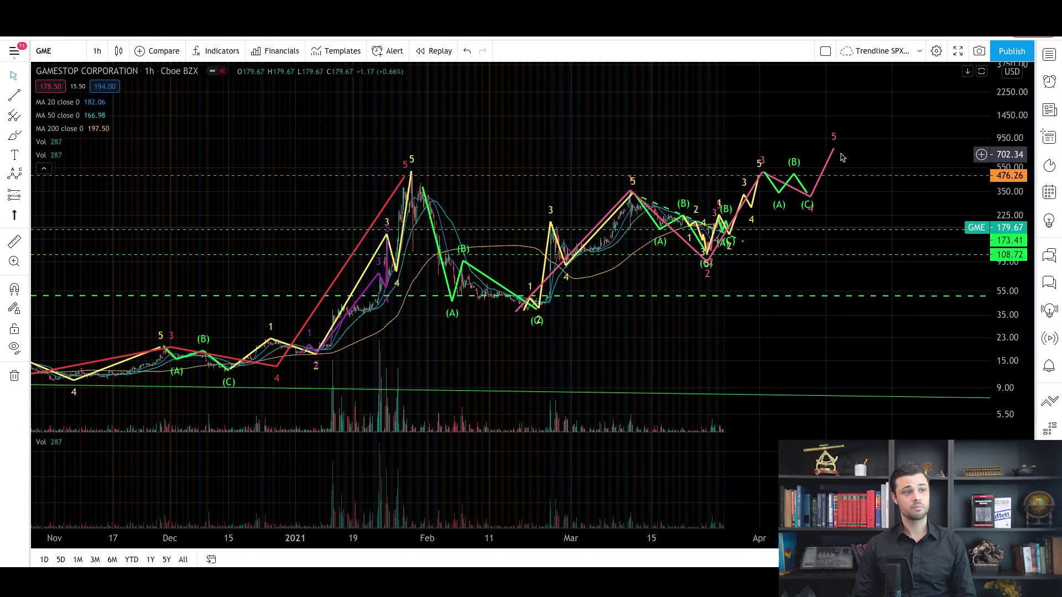
{"action": "left_click_drag", "start_coordinate": [835, 152], "coordinate": [839, 153]}
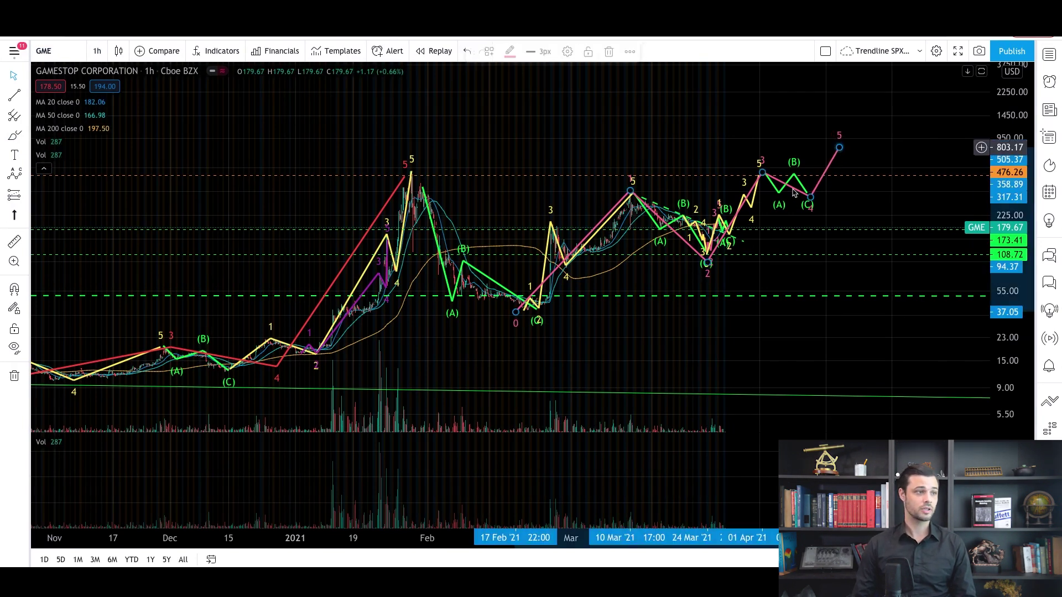
Step: Draw a Trend-Based Fib Extension from the April 2020 low at 2.24 to the late January 2021 high at 477.41, with its third point at 37.50
{"action": "scroll", "coordinate": [839, 312], "scroll_direction": "down", "scroll_amount": 5}
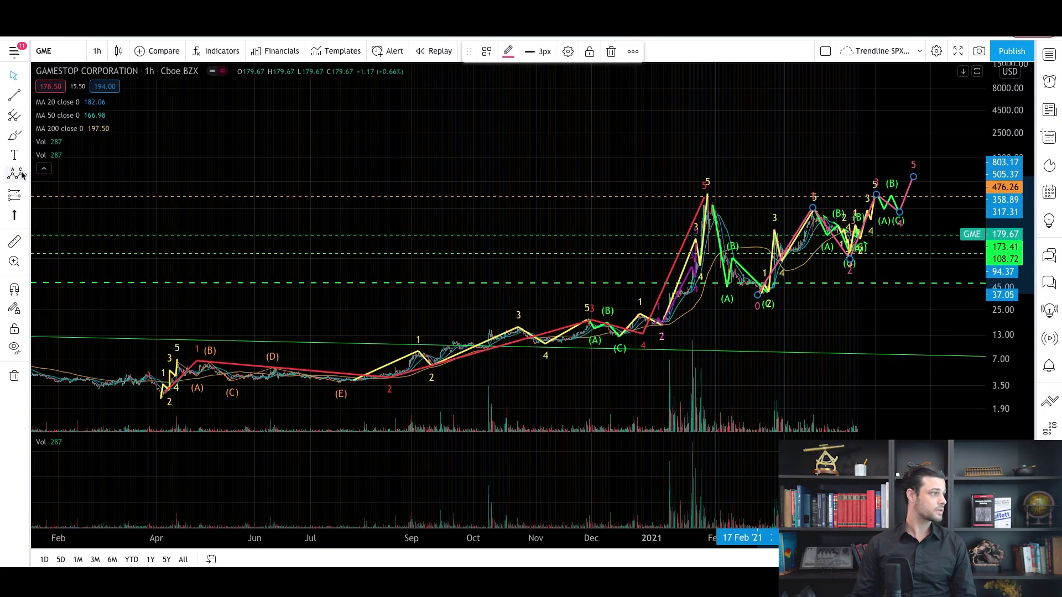
{"action": "left_click", "coordinate": [26, 119]}
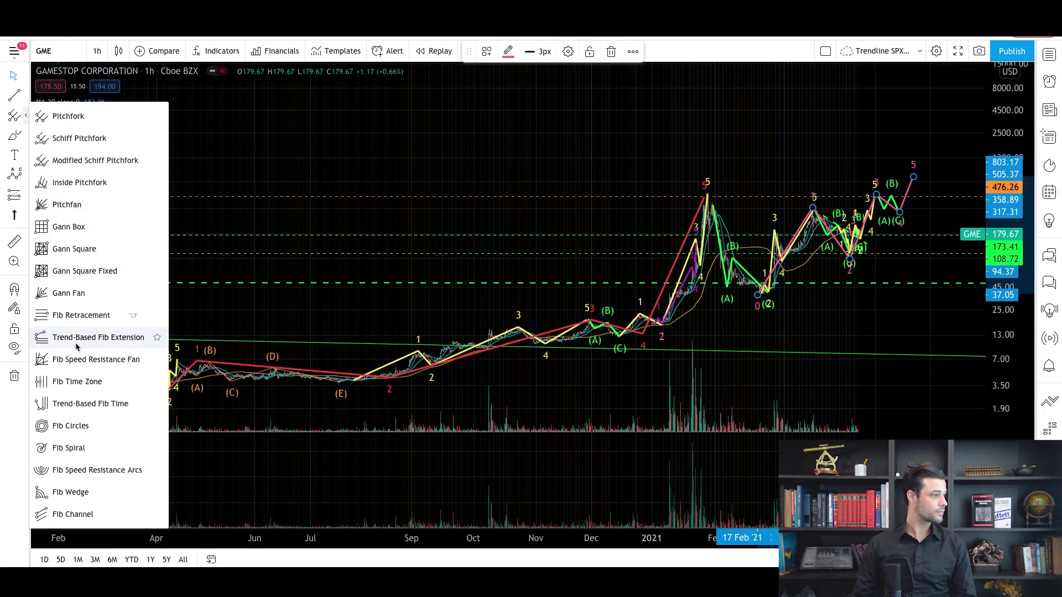
{"action": "left_click", "coordinate": [78, 341]}
{"action": "left_click", "coordinate": [158, 402]}
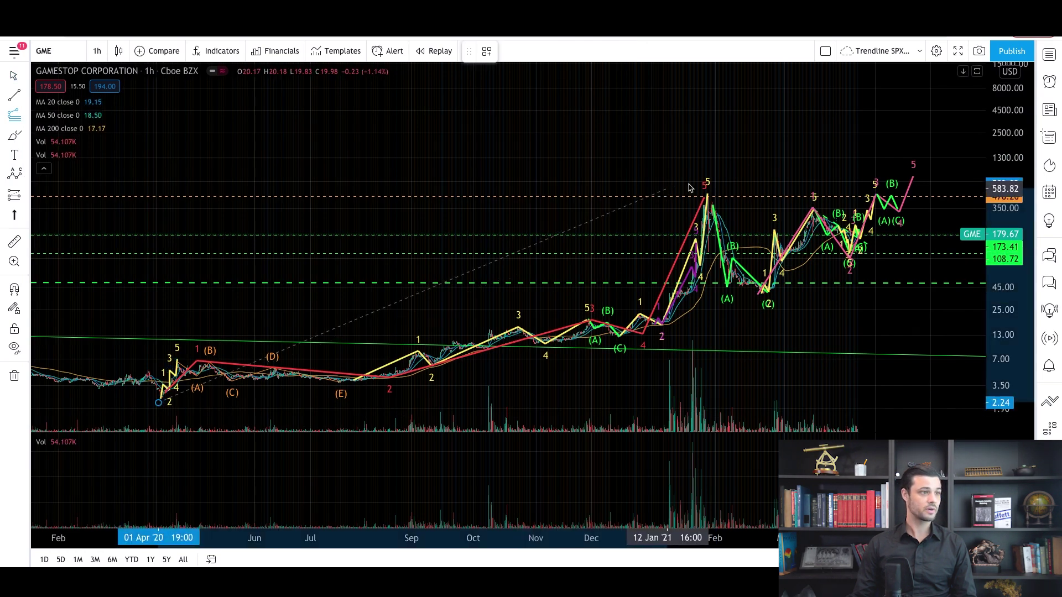
{"action": "left_click", "coordinate": [702, 197]}
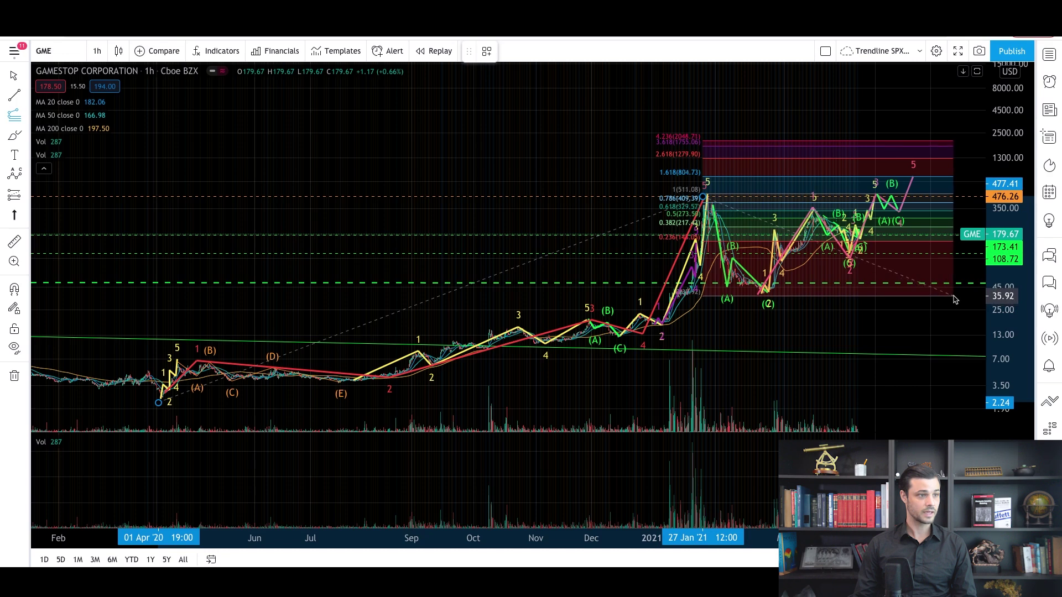
{"action": "left_click", "coordinate": [953, 294]}
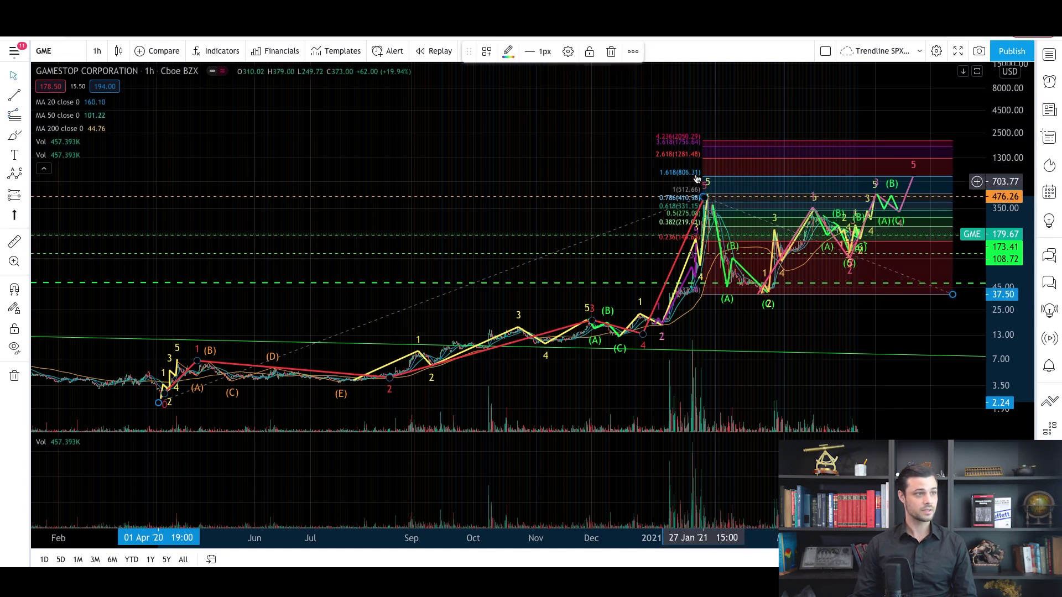
Step: Examine the Fib extension's 1.618 level against the projected end of the pink wave 5
{"action": "left_click_drag", "start_coordinate": [997, 314], "coordinate": [1019, 168]}
{"action": "left_click_drag", "start_coordinate": [750, 534], "coordinate": [701, 480]}
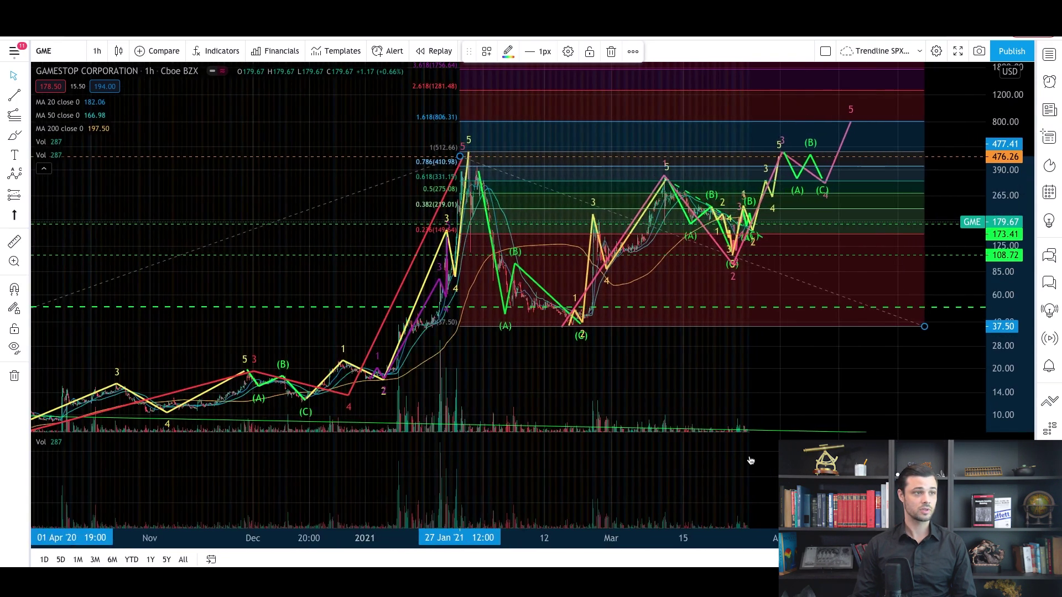
{"action": "left_click_drag", "start_coordinate": [838, 412], "coordinate": [834, 438]}
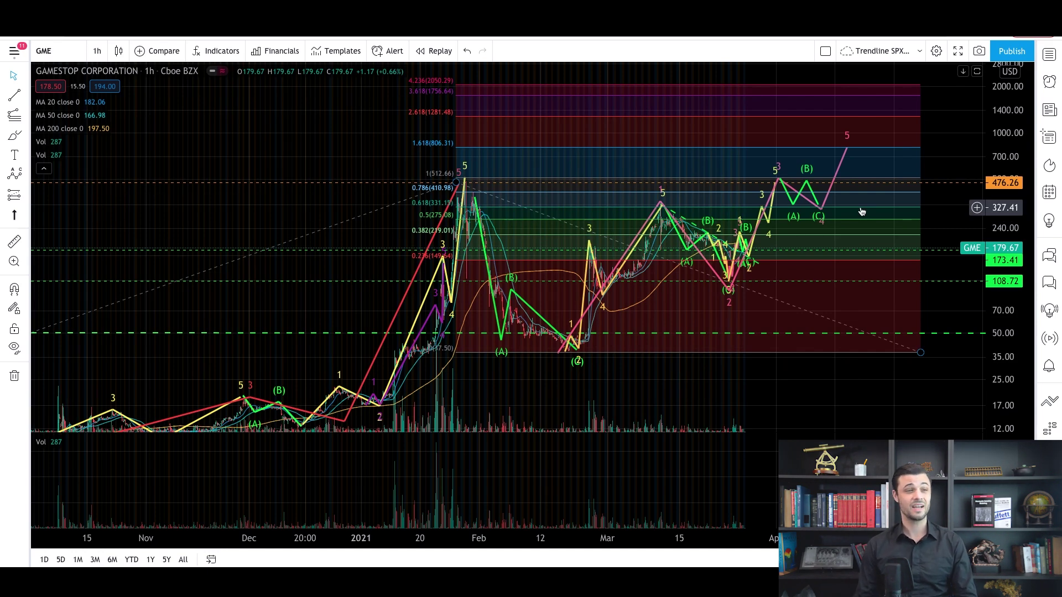
{"action": "left_click", "coordinate": [442, 147]}
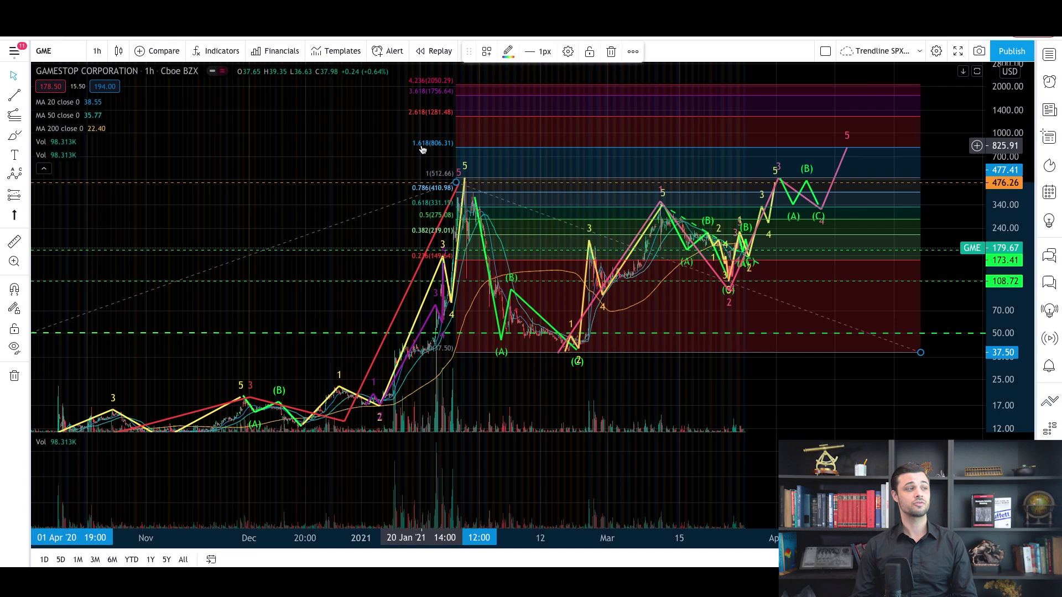